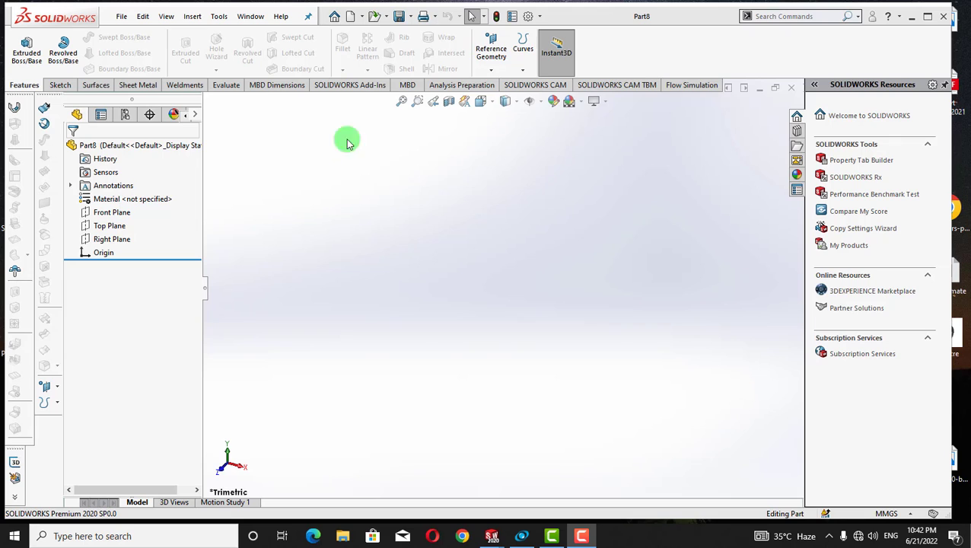
Create a new drawing document
left_click(121, 16)
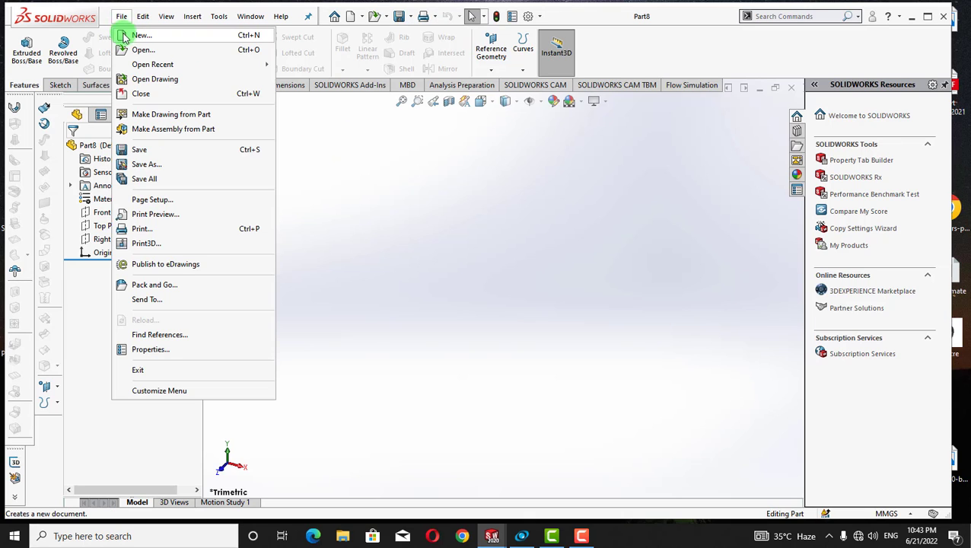
left_click(141, 35)
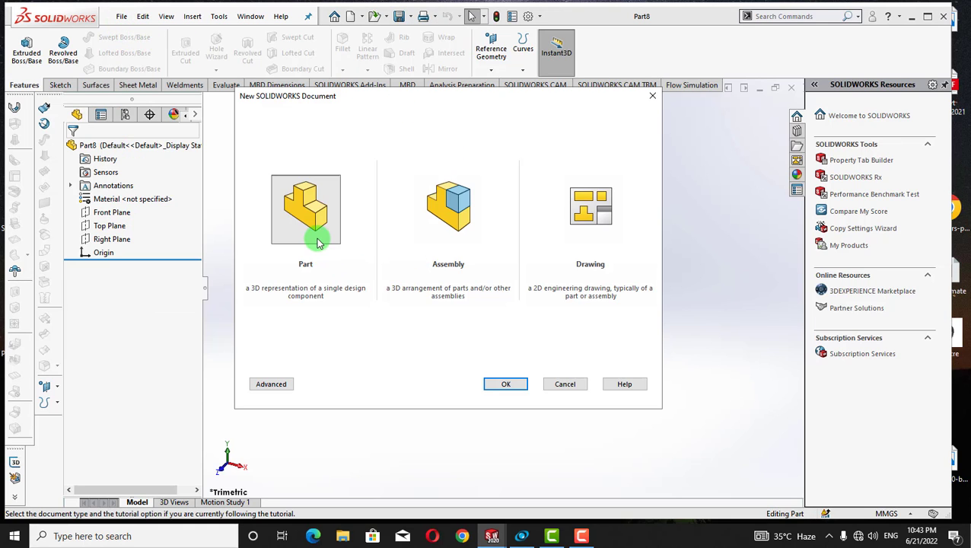
left_click(608, 227)
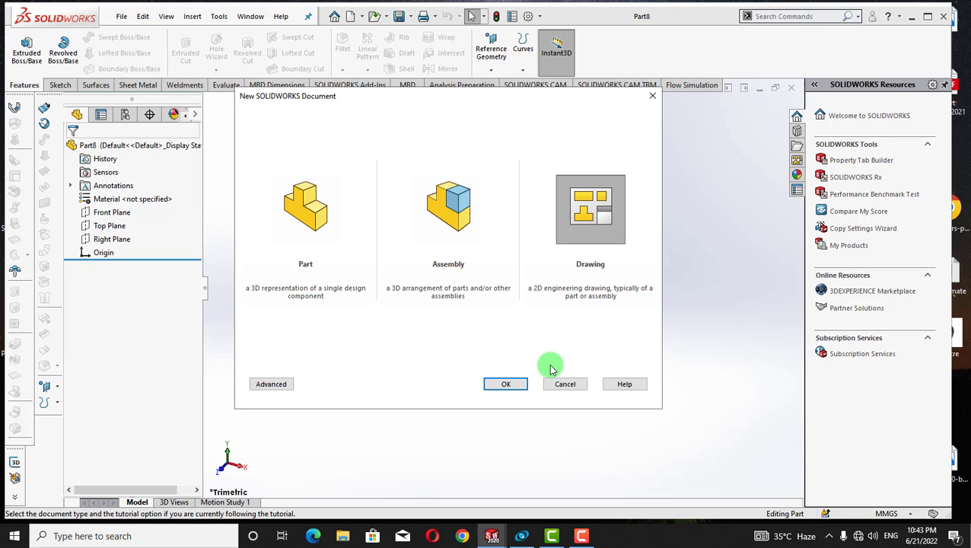
left_click(506, 384)
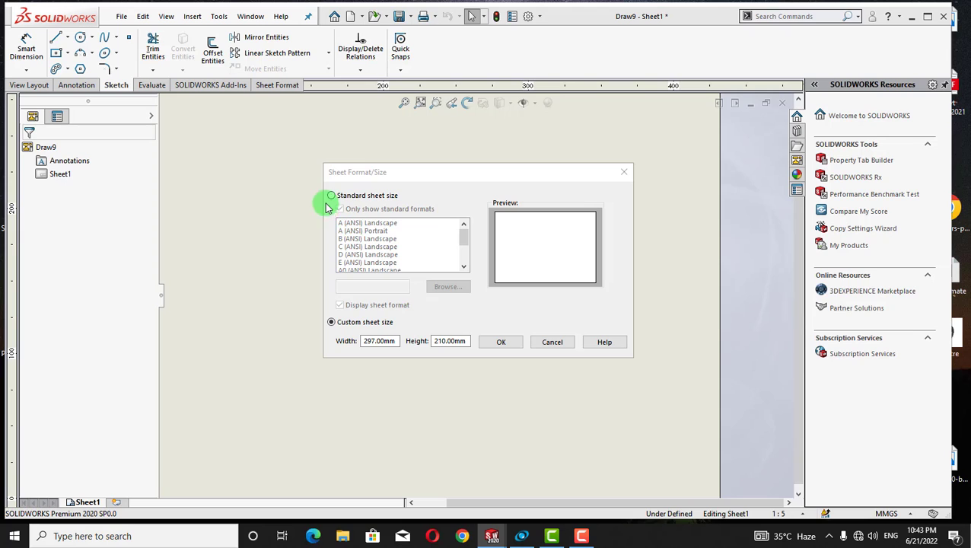
left_click(332, 197)
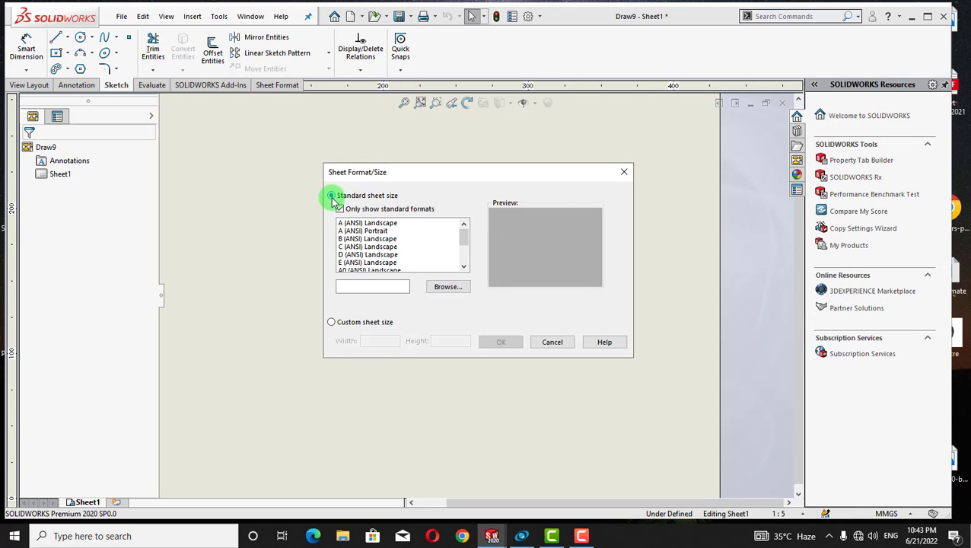
left_click_drag(467, 242, 467, 255)
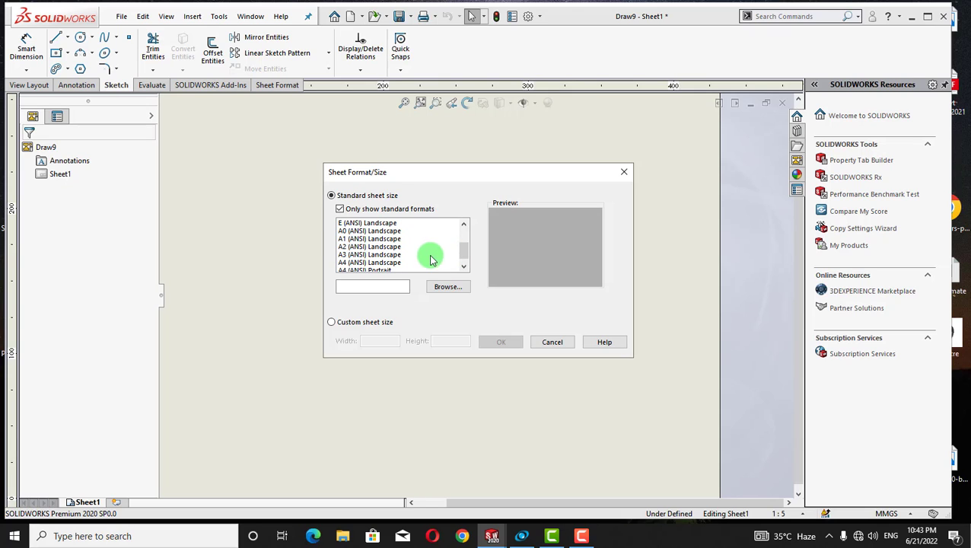
left_click(364, 262)
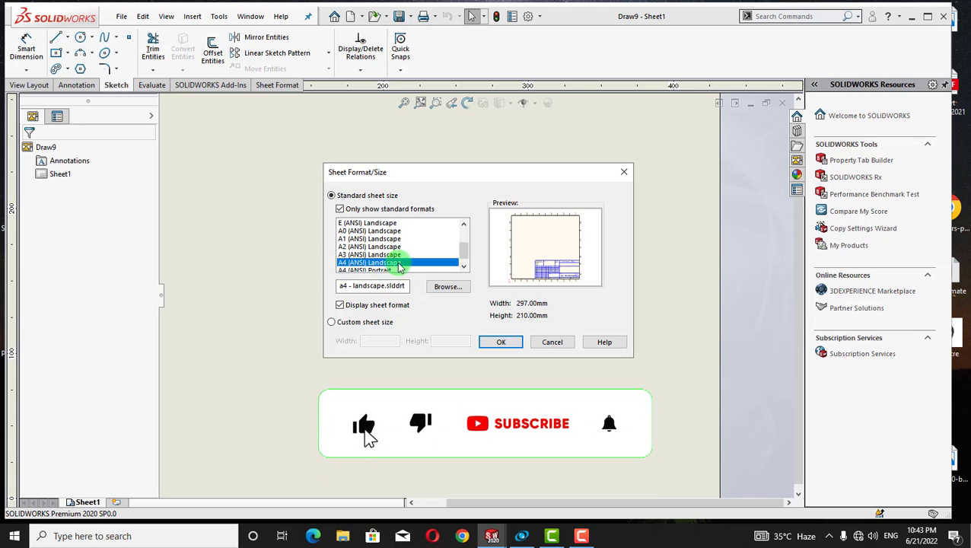
Give the drawing a custom sheet size of 297 mm wide by 210 mm high and leave the sheet blank
left_click(331, 326)
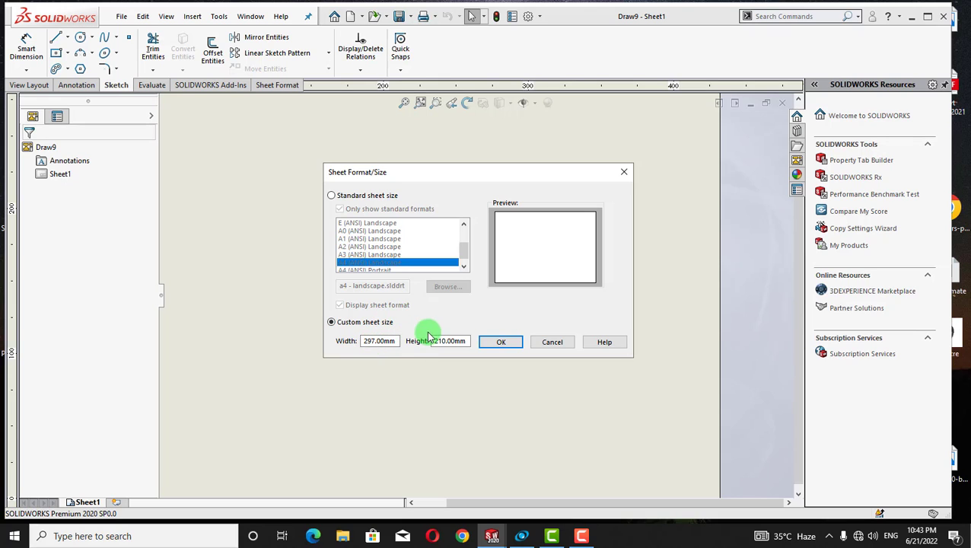
left_click(500, 343)
key("Escape")
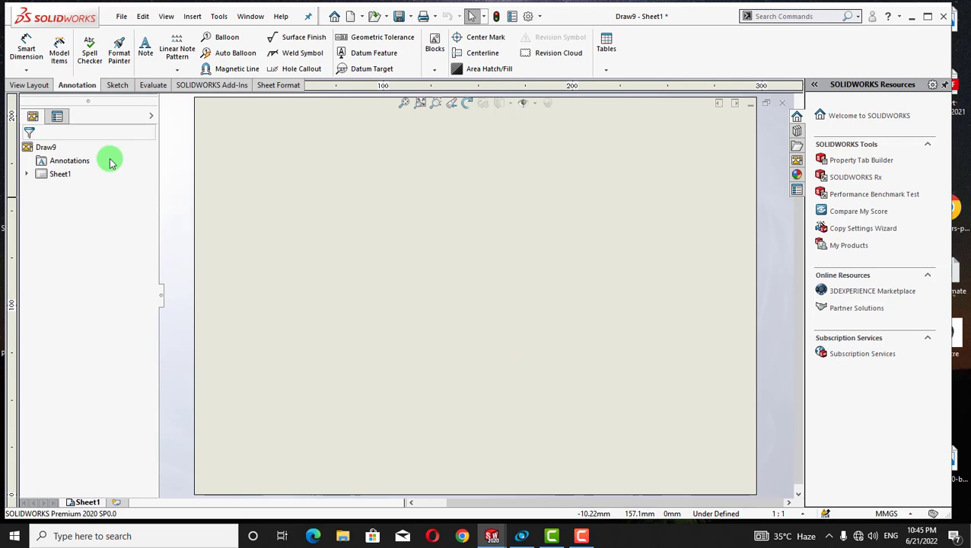
Edit Sheet1's sheet format and sketch a center rectangle about 254 mm wide and 197 mm high as the border
right_click(58, 175)
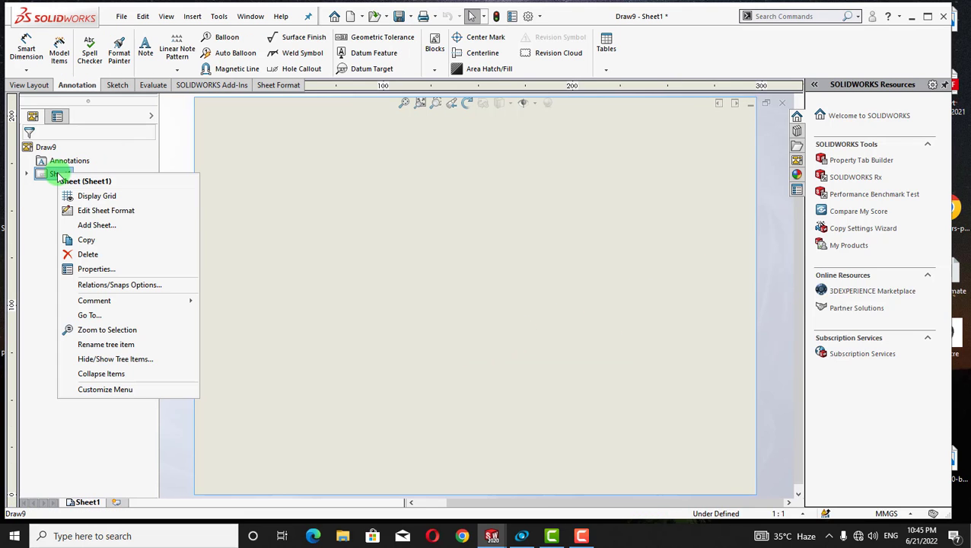
left_click(84, 211)
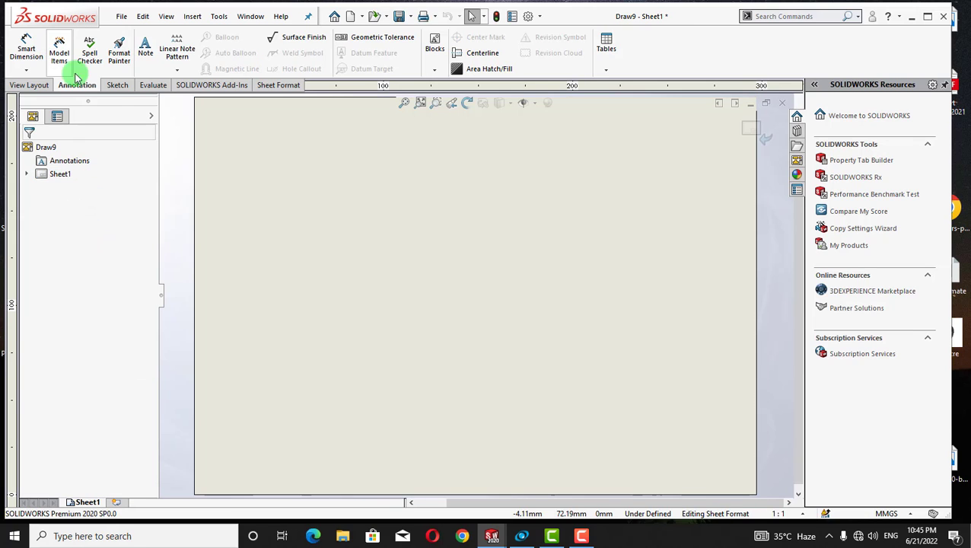
left_click(115, 86)
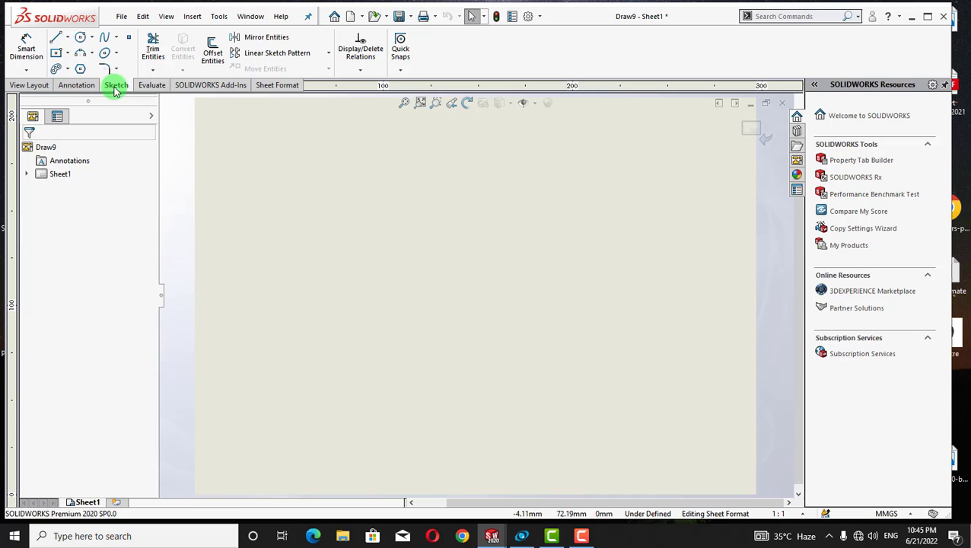
left_click(68, 54)
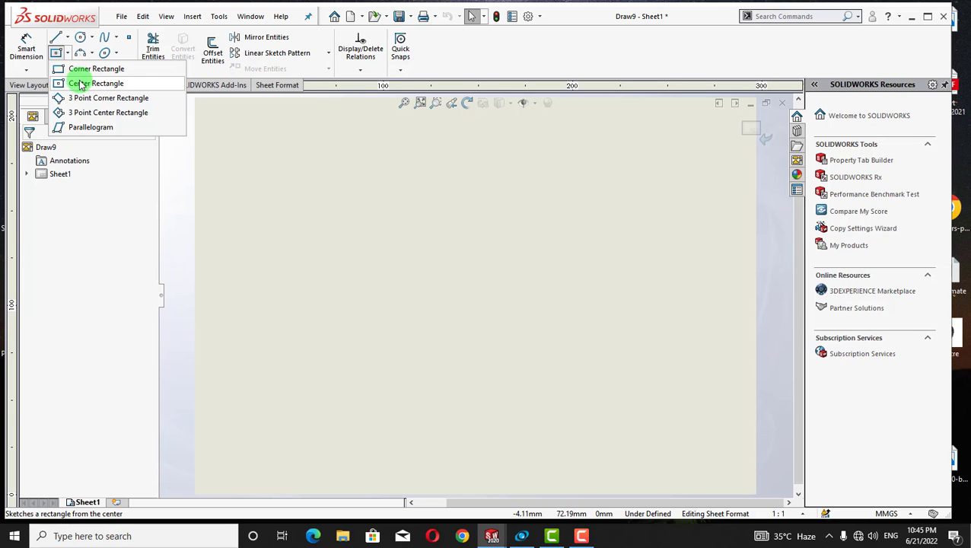
mouse_move(54, 36)
left_click(496, 296)
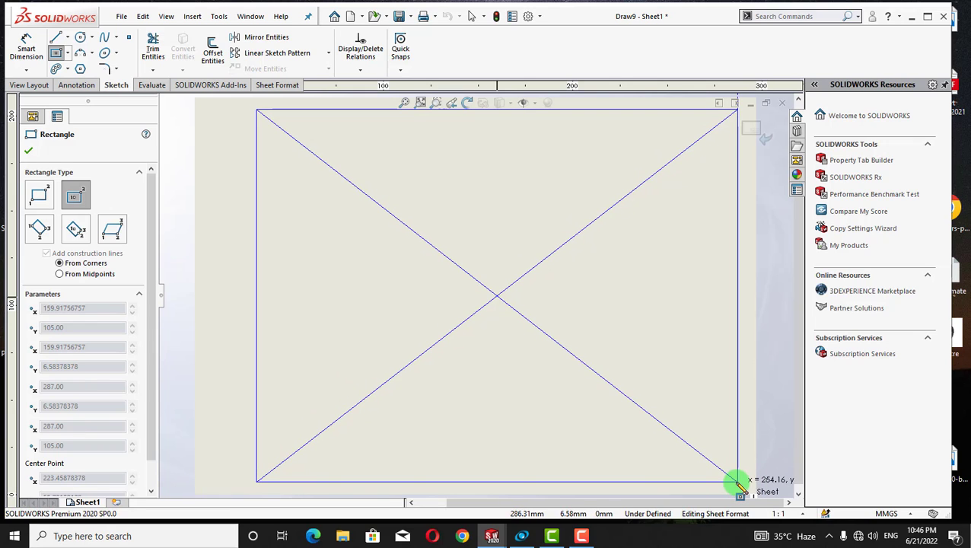
left_click(736, 482)
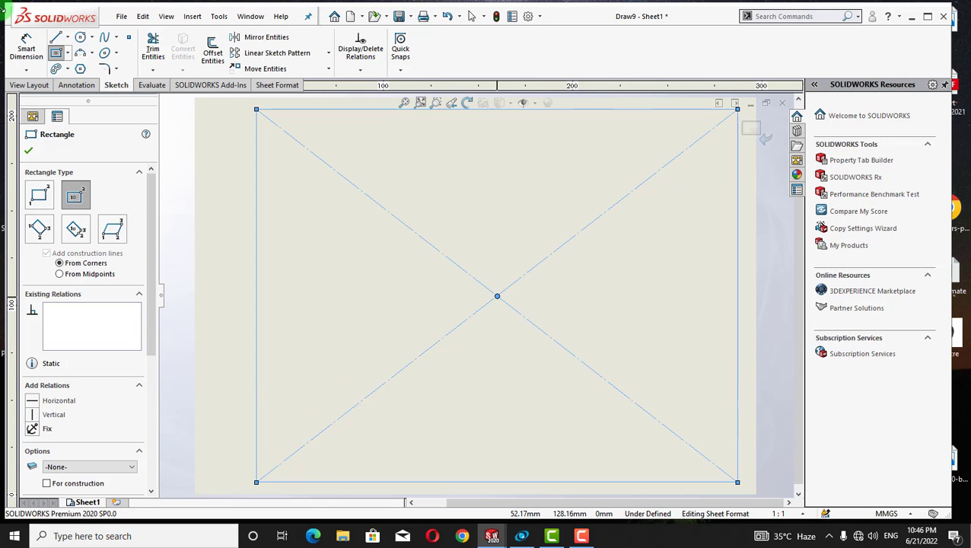
right_click(773, 343)
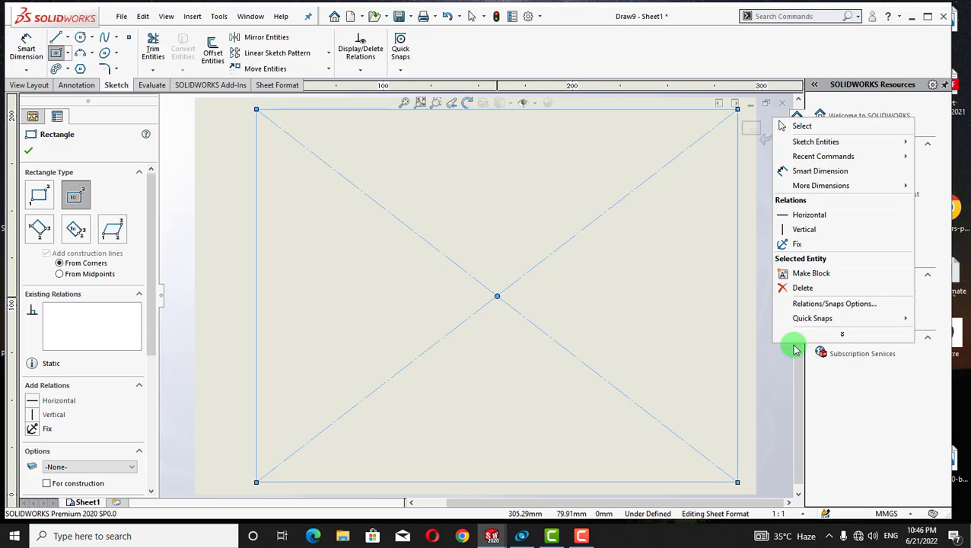
left_click(788, 126)
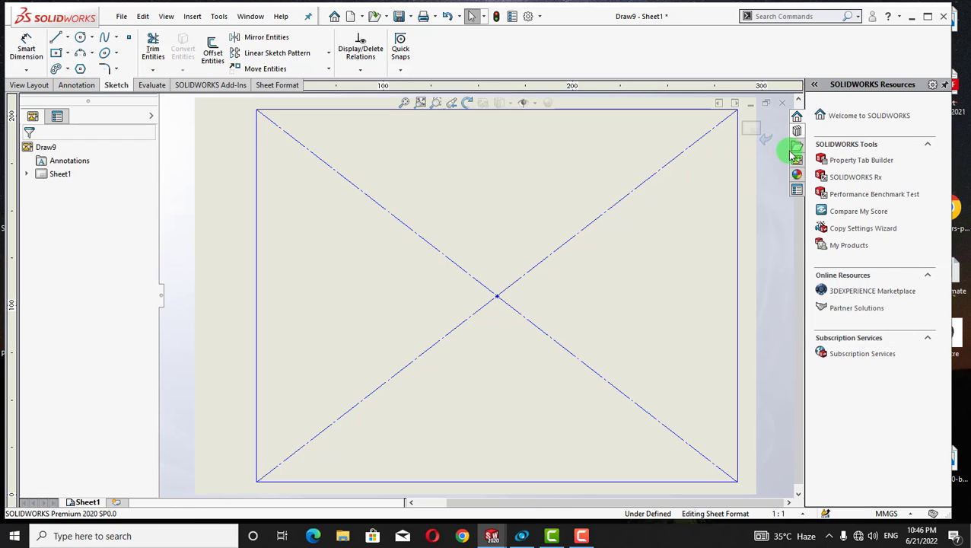
Move the border rectangle's lower-left corner to about X 8 mm and its lower-right corner to about X 290 mm
key("z")
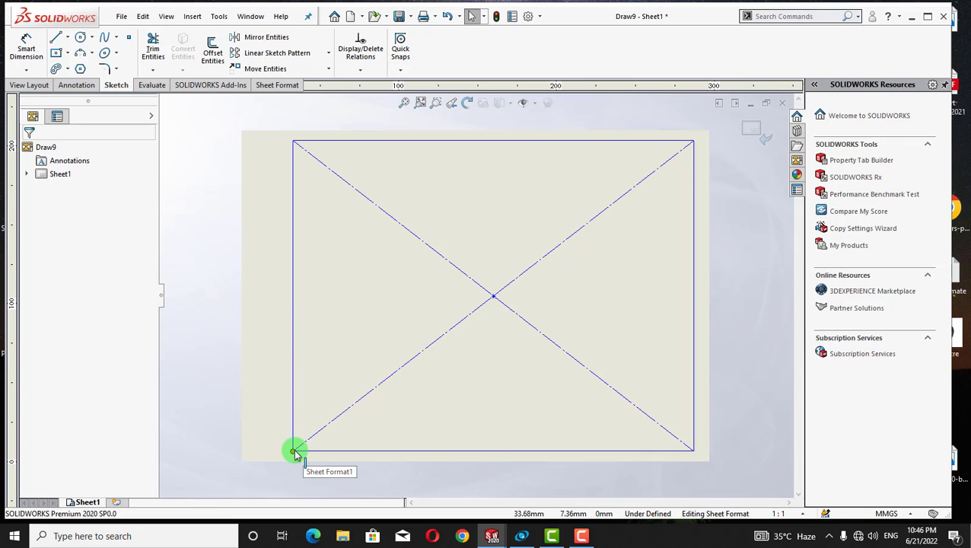
left_click_drag(276, 455, 254, 449)
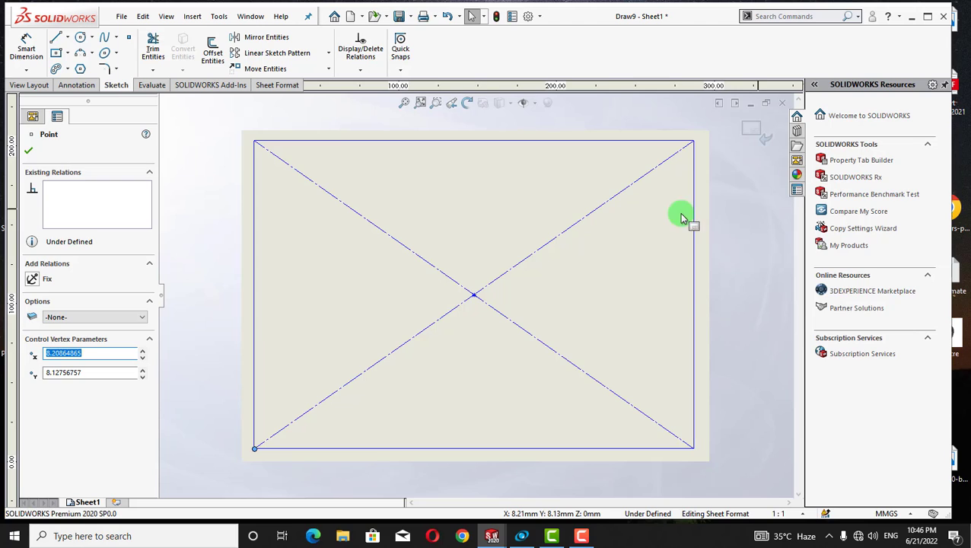
left_click(697, 451)
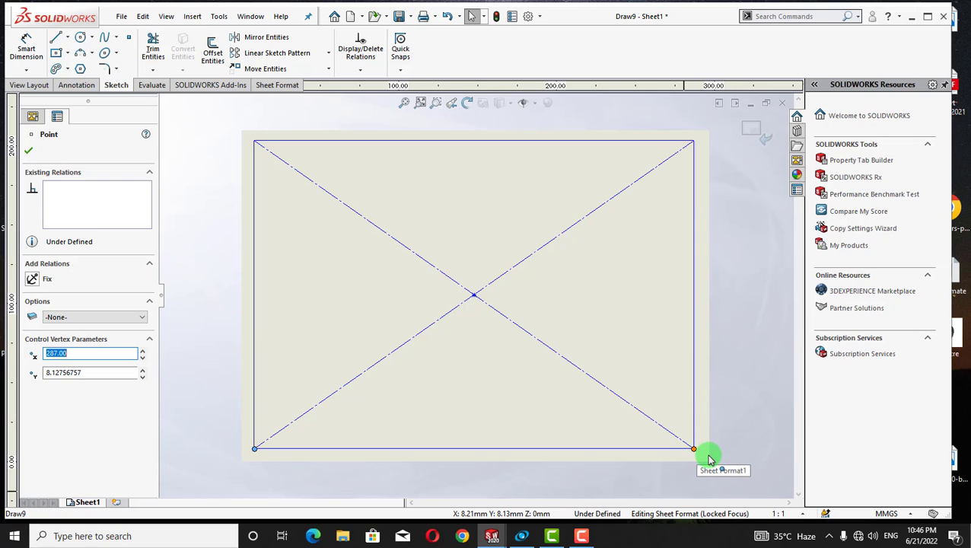
left_click_drag(709, 459, 699, 450)
left_click(748, 232)
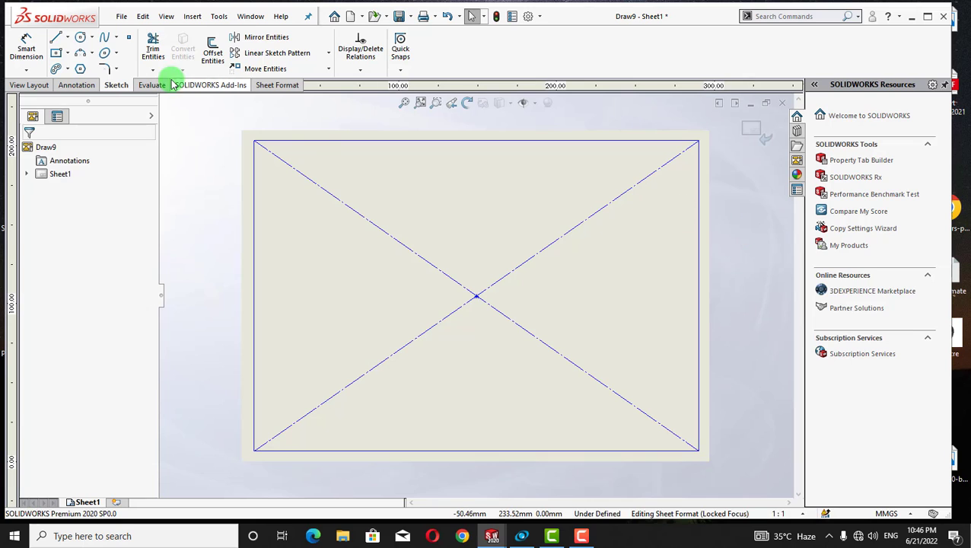
Trim away both diagonal construction lines inside the border rectangle and delete its center point
left_click(153, 42)
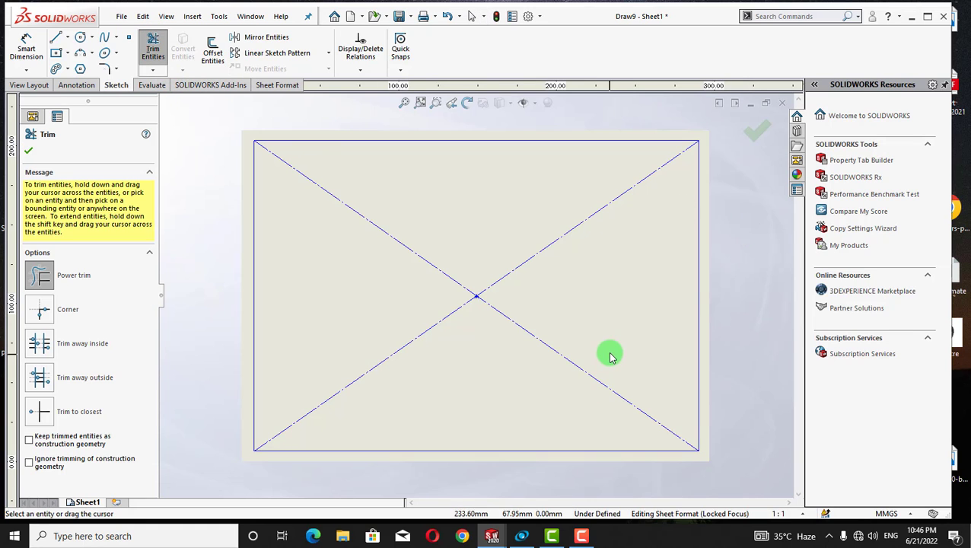
mouse_move(609, 351)
left_mouse_down()
mouse_move(443, 262)
mouse_move(586, 320)
mouse_move(581, 314)
left_mouse_up()
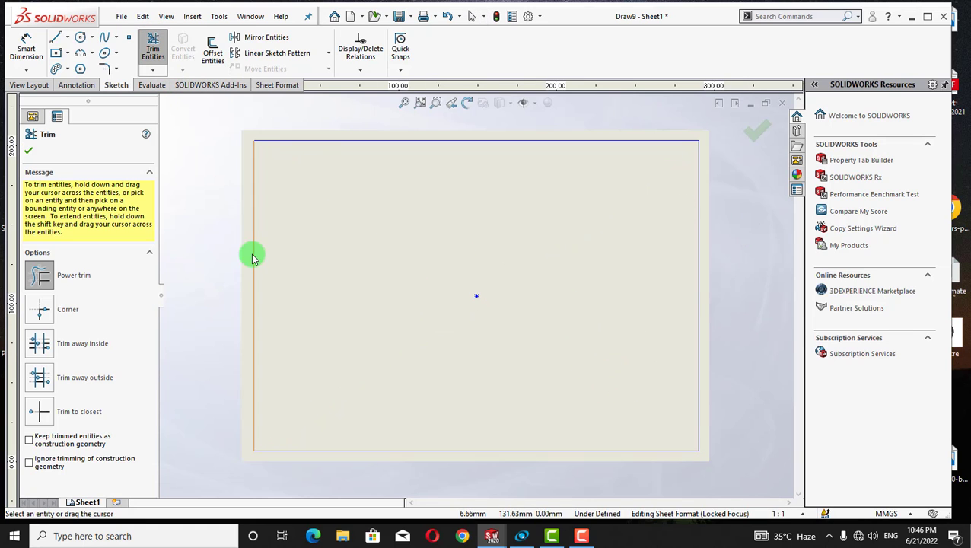
left_click(29, 154)
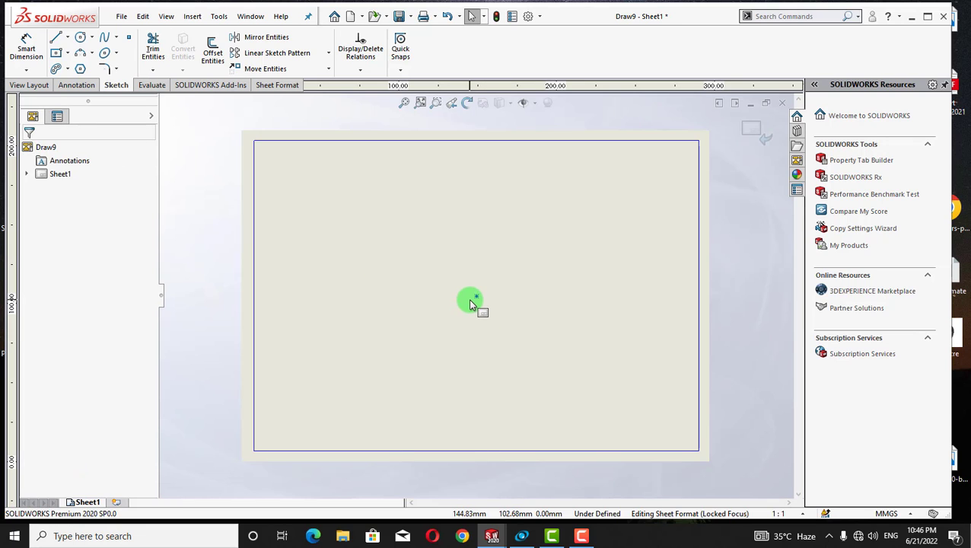
right_click(476, 302)
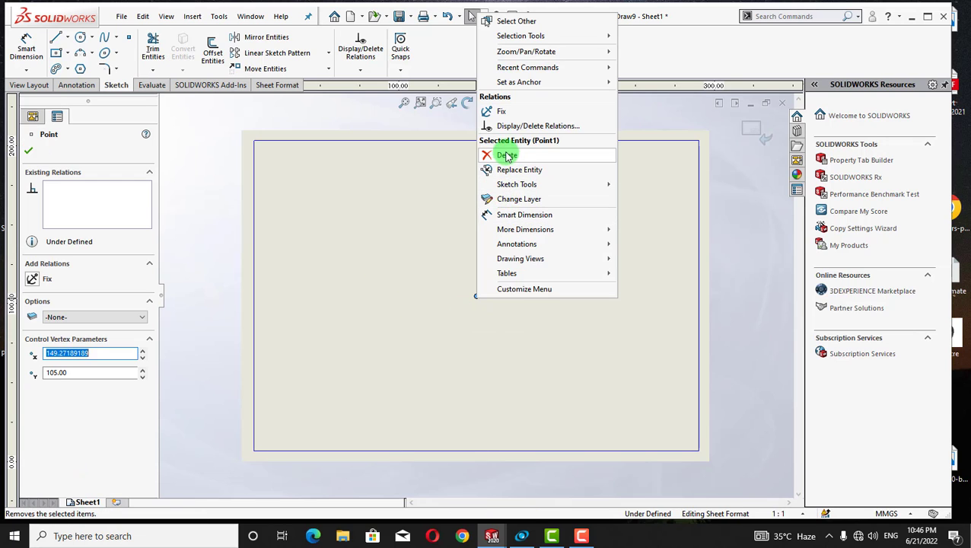
left_click(503, 154)
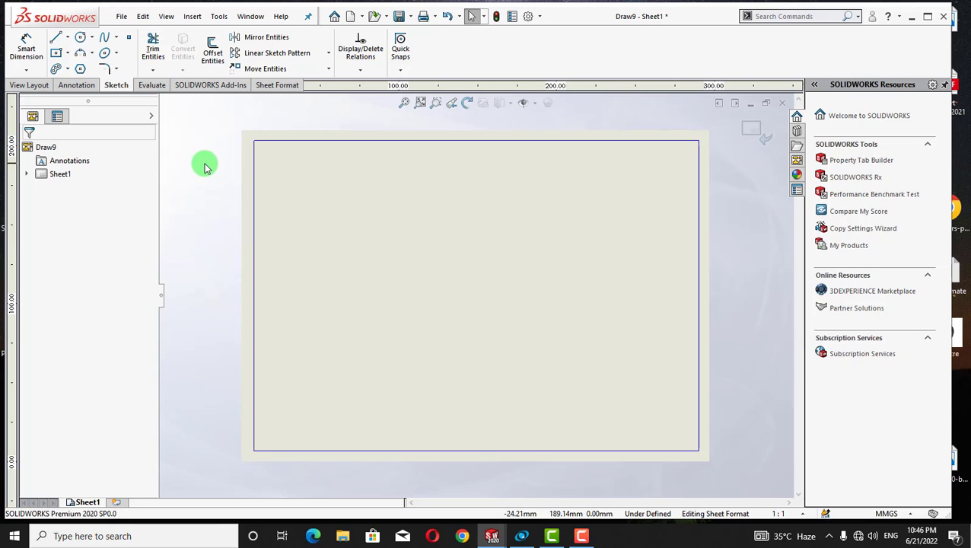
key("f")
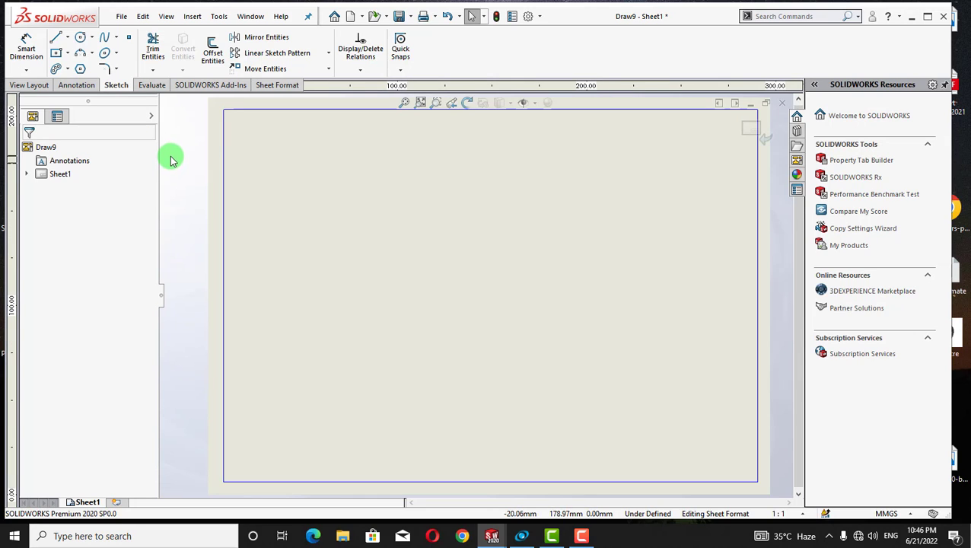
right_click(41, 177)
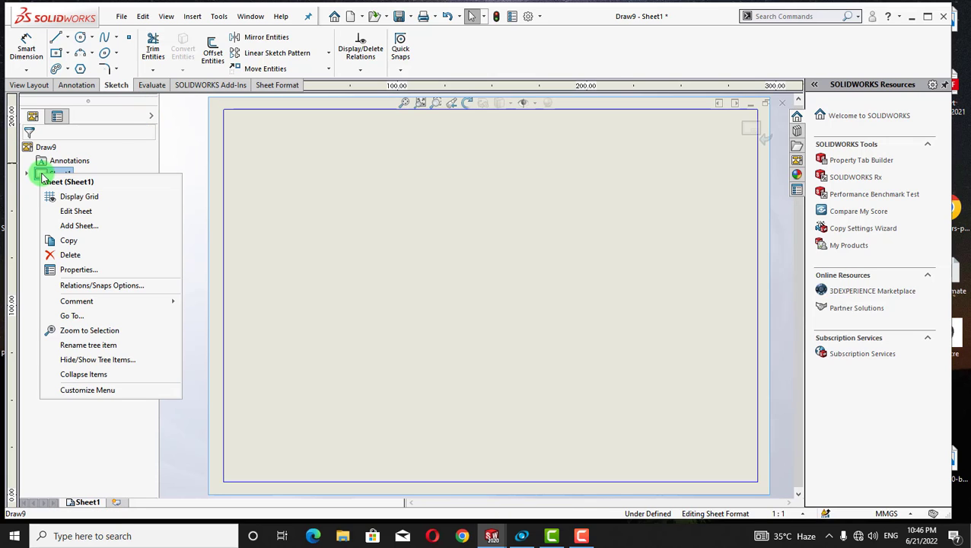
left_click(172, 144)
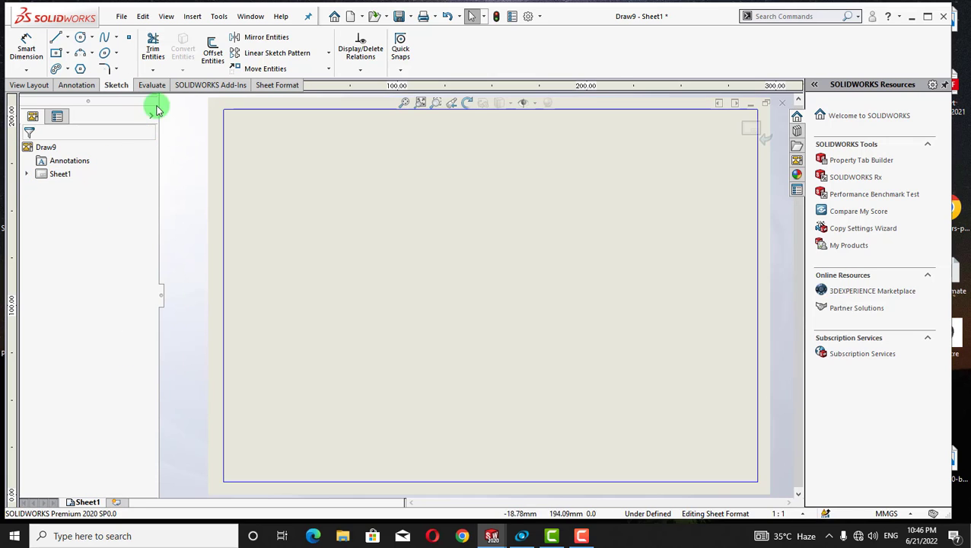
Outline a title block in the border's lower-right corner with a horizontal line about 173 mm long and a vertical line about 46 mm long
left_click(55, 37)
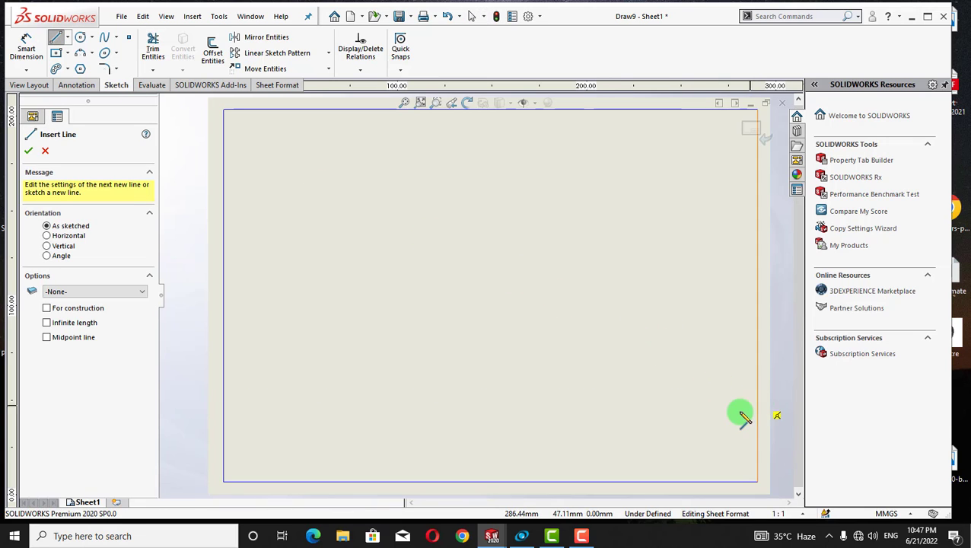
left_click(757, 396)
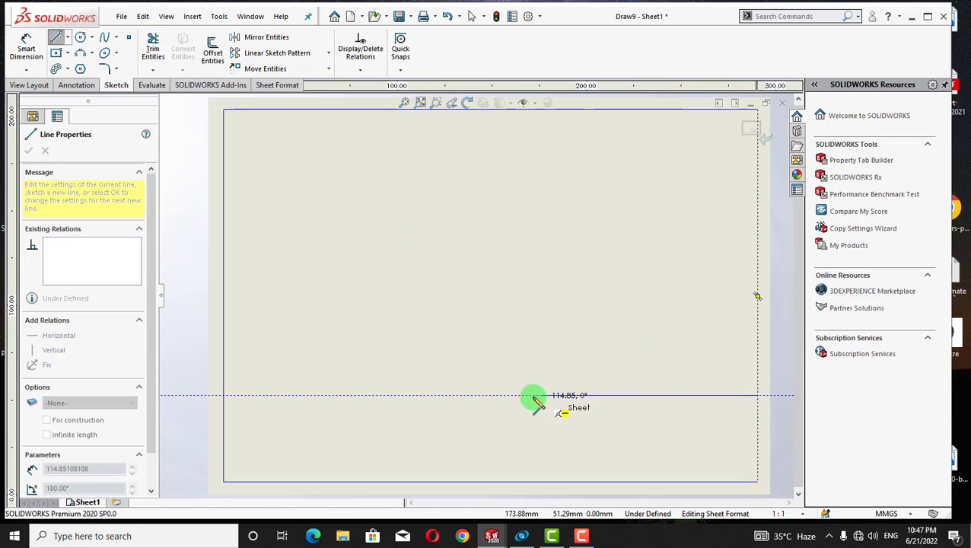
left_click(431, 396)
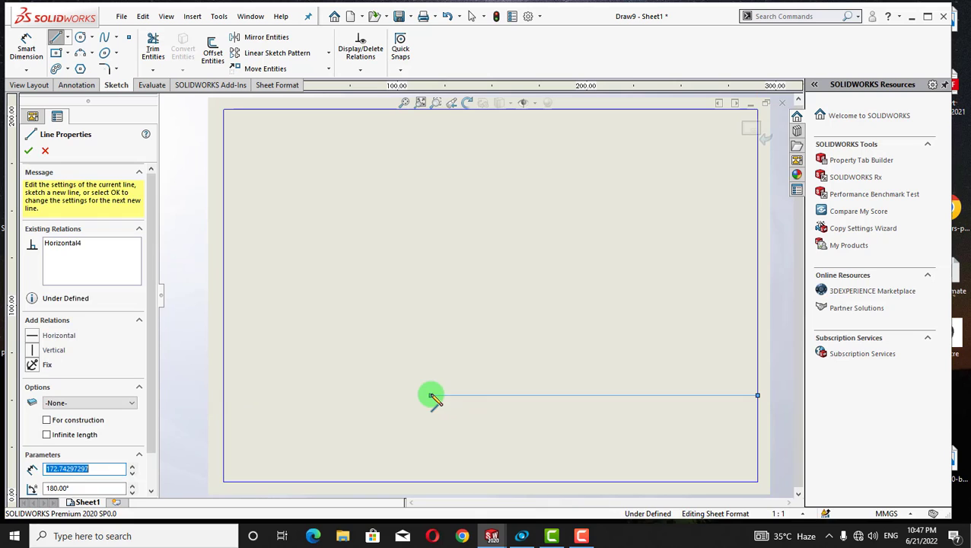
double_click(431, 482)
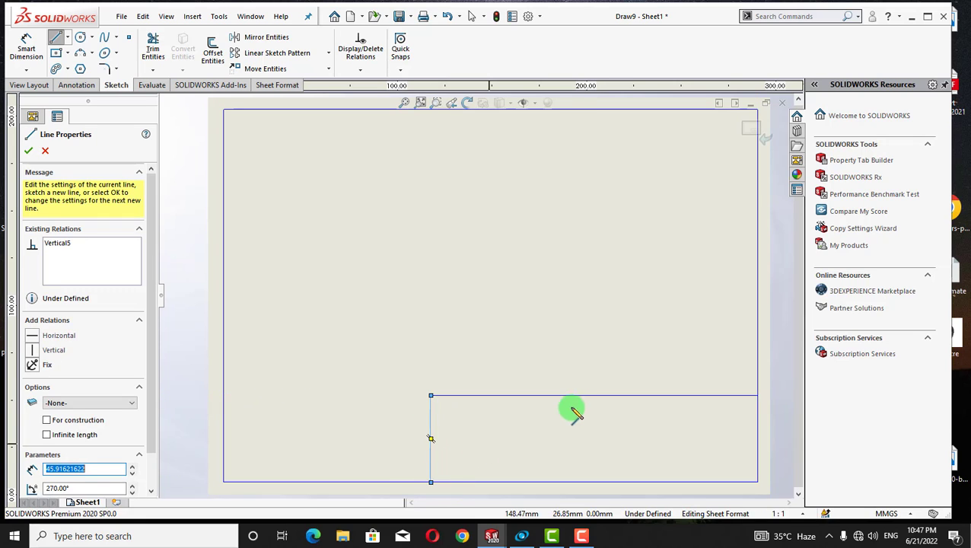
Divide the title block with two vertical lines about 46 mm long and a mid-height horizontal line about 129 mm long from the first divider to the border
left_click(513, 396)
double_click(513, 482)
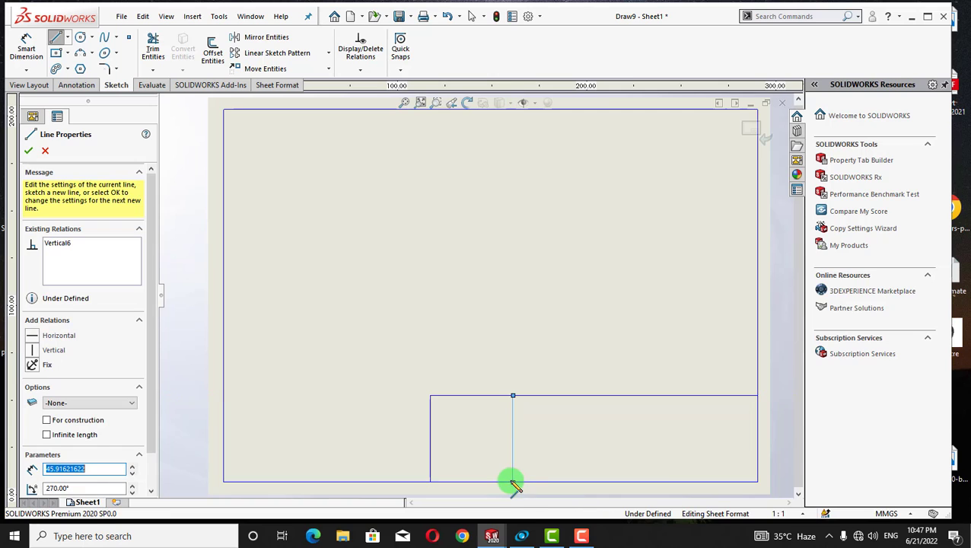
left_click(629, 395)
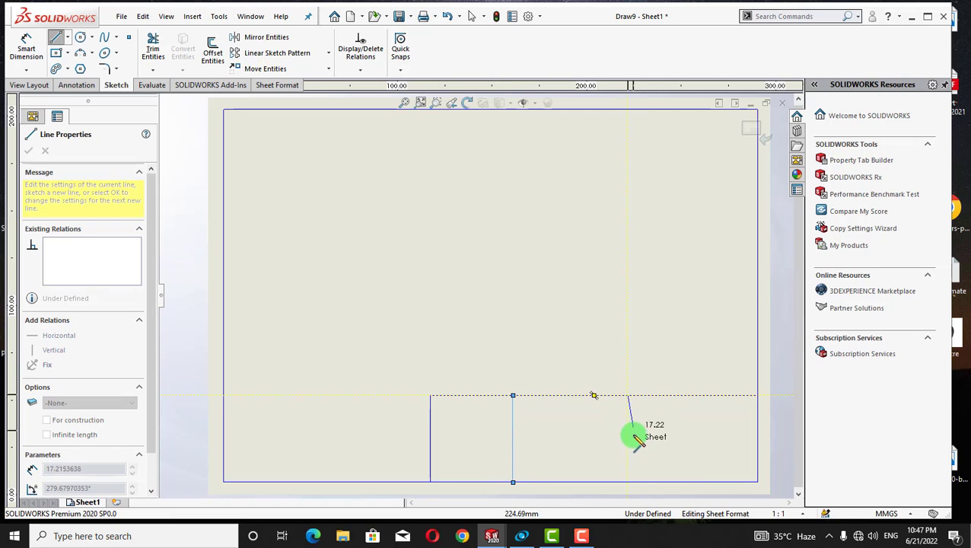
double_click(629, 482)
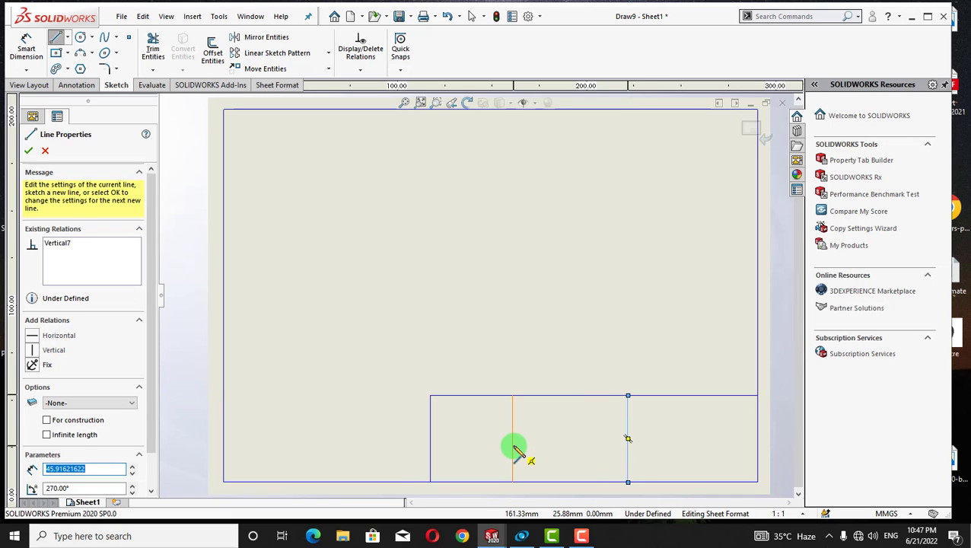
left_click(513, 440)
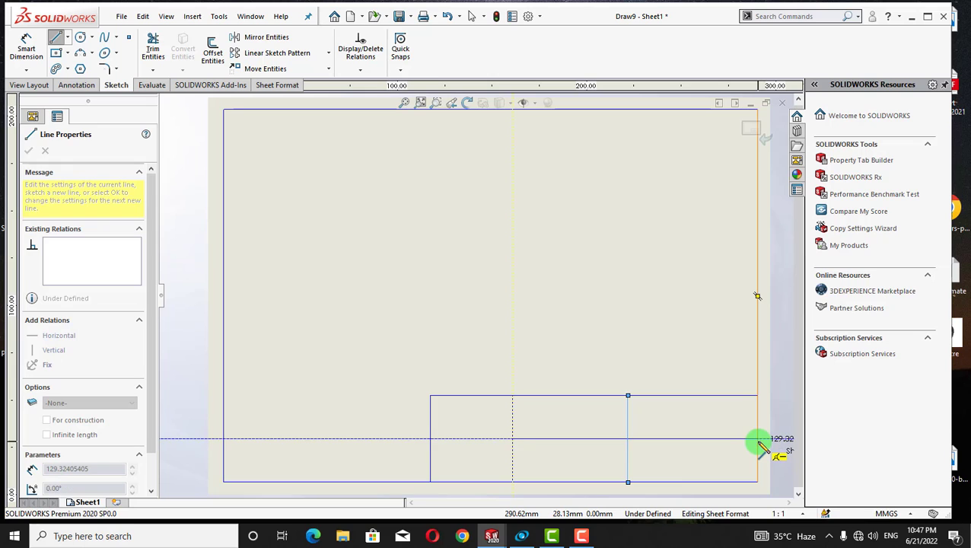
double_click(758, 439)
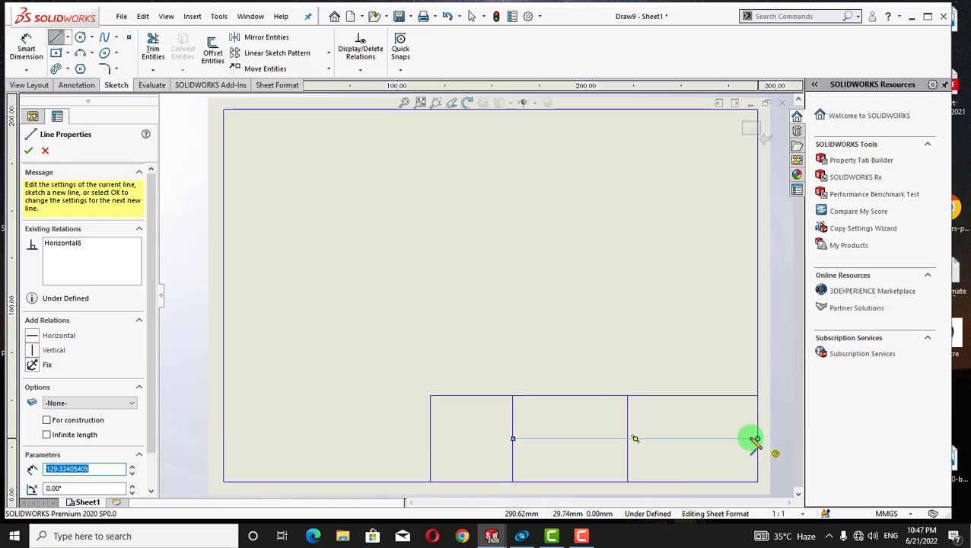
right_click(176, 309)
left_click(176, 309)
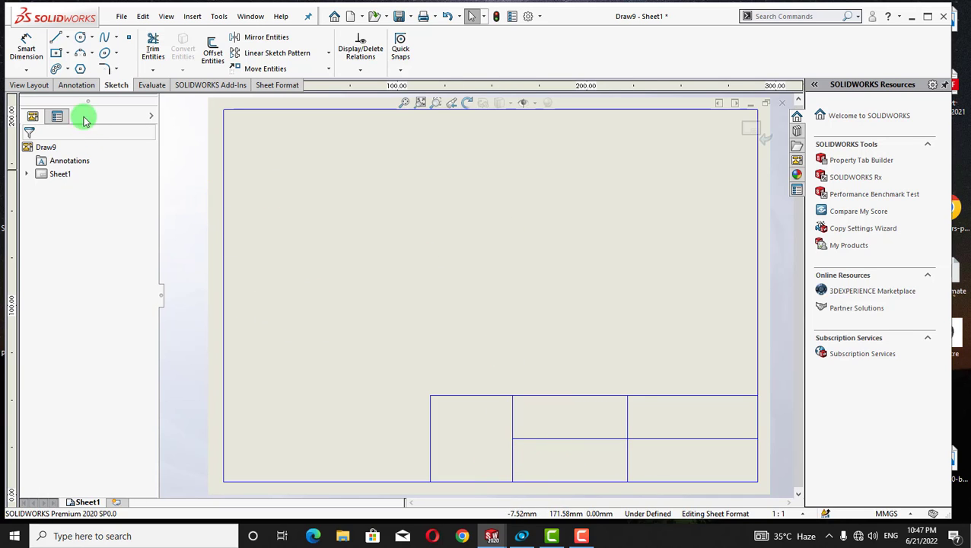
Add a note reading "Title" in the title block's upper middle cell, using Times New Roman at size 16
left_click(77, 85)
left_click(147, 61)
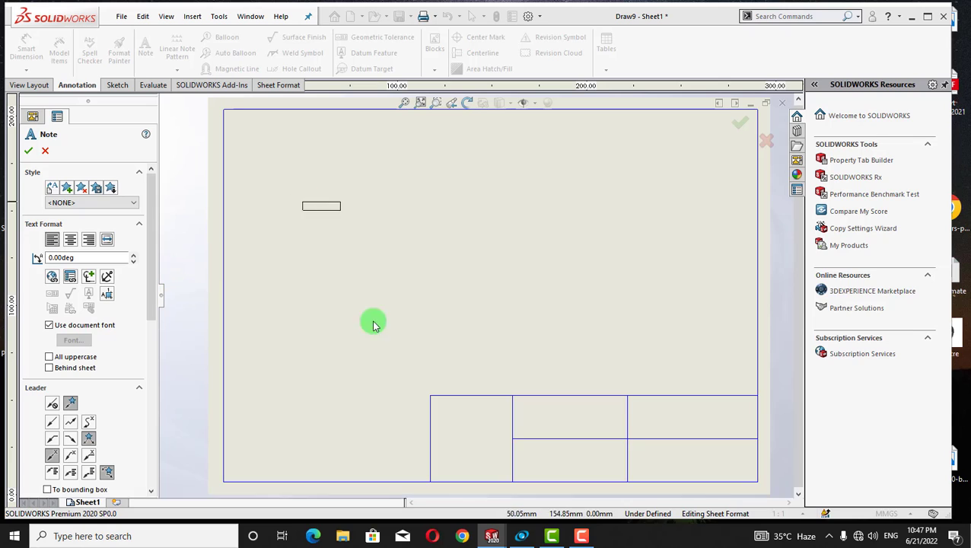
left_click(518, 404)
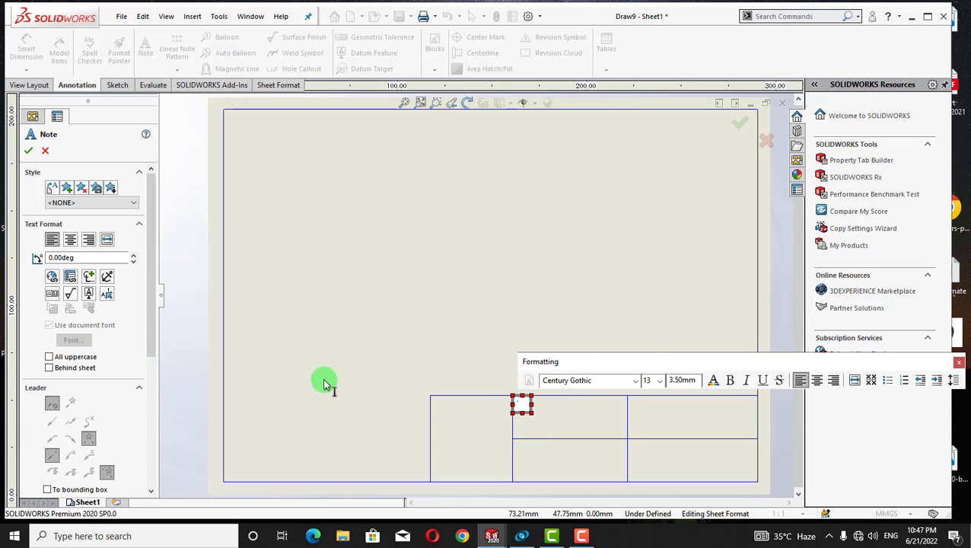
left_click(635, 381)
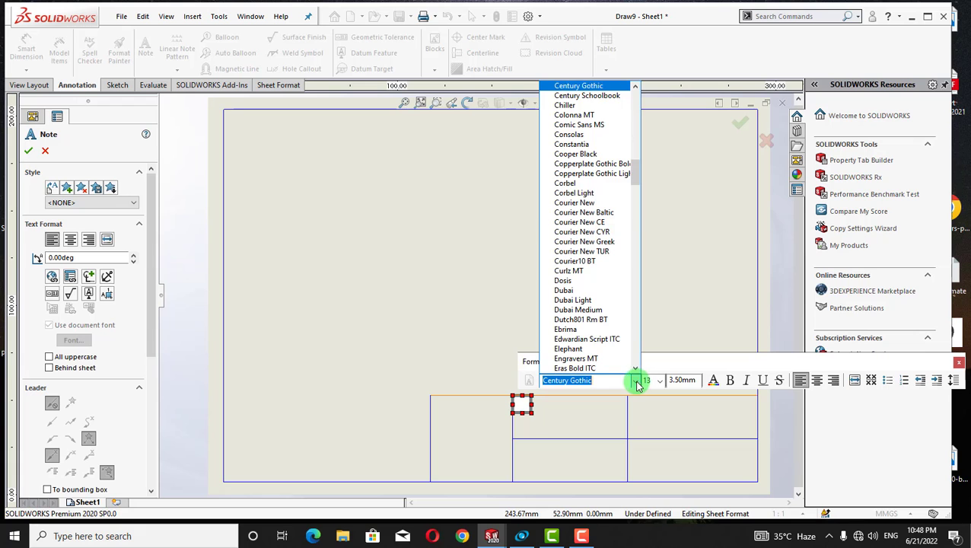
left_click_drag(638, 167, 645, 319)
left_click_drag(643, 325, 632, 335)
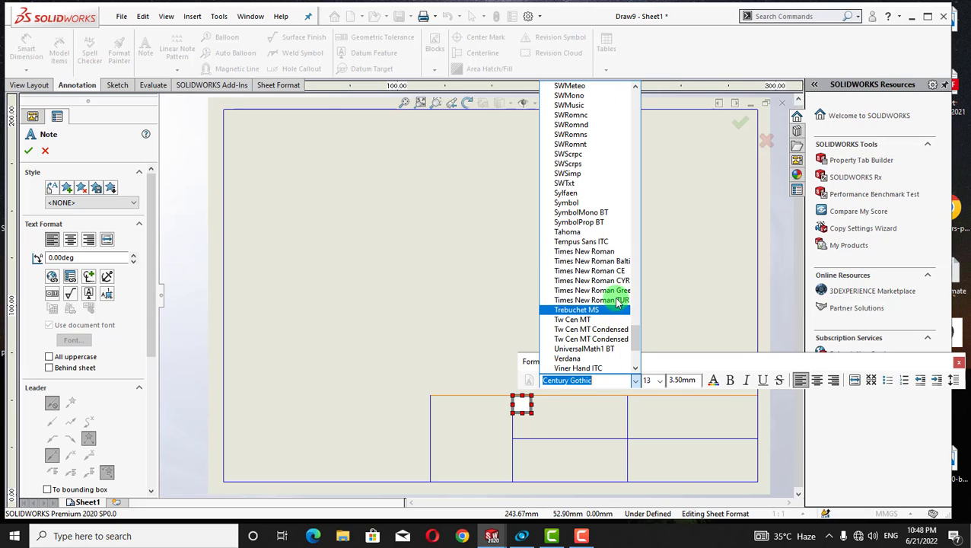
left_click(604, 252)
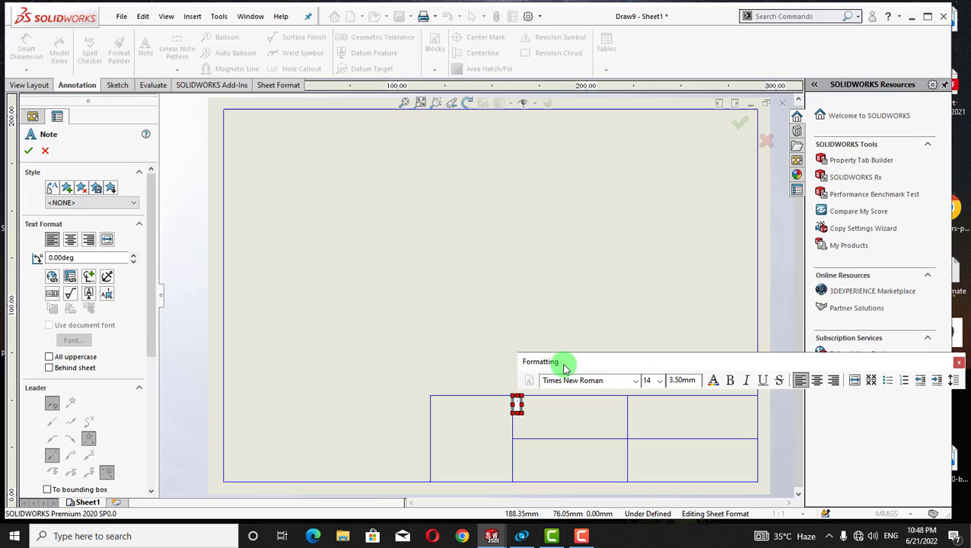
left_click(661, 380)
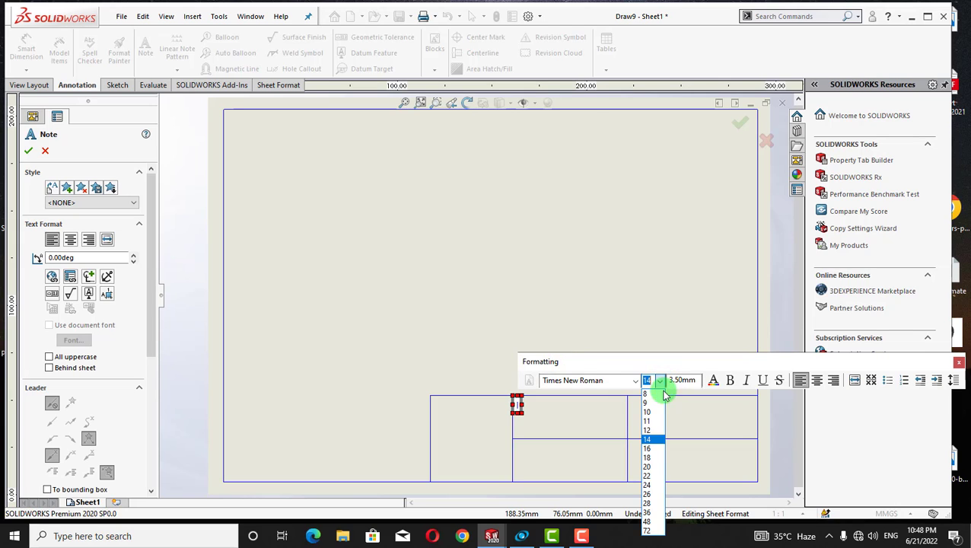
left_click(656, 447)
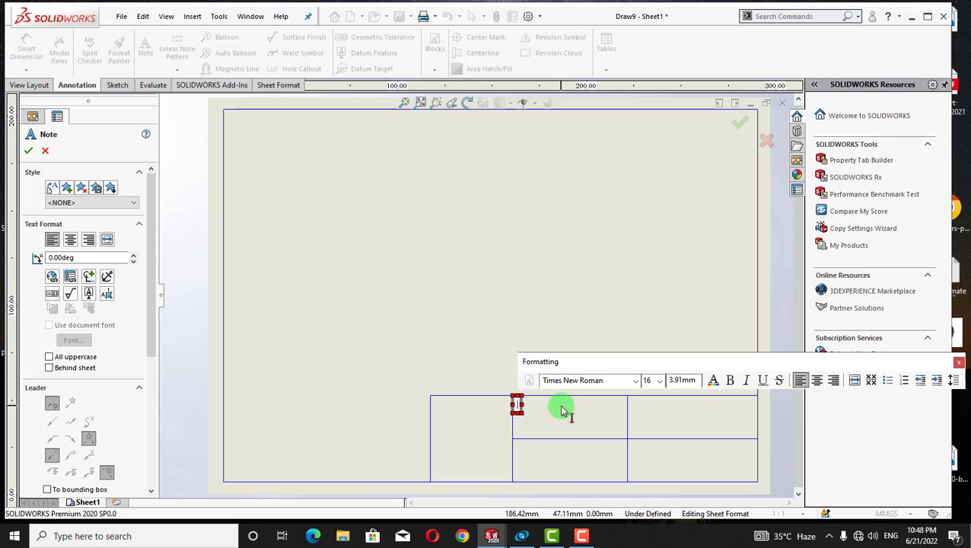
type("itle")
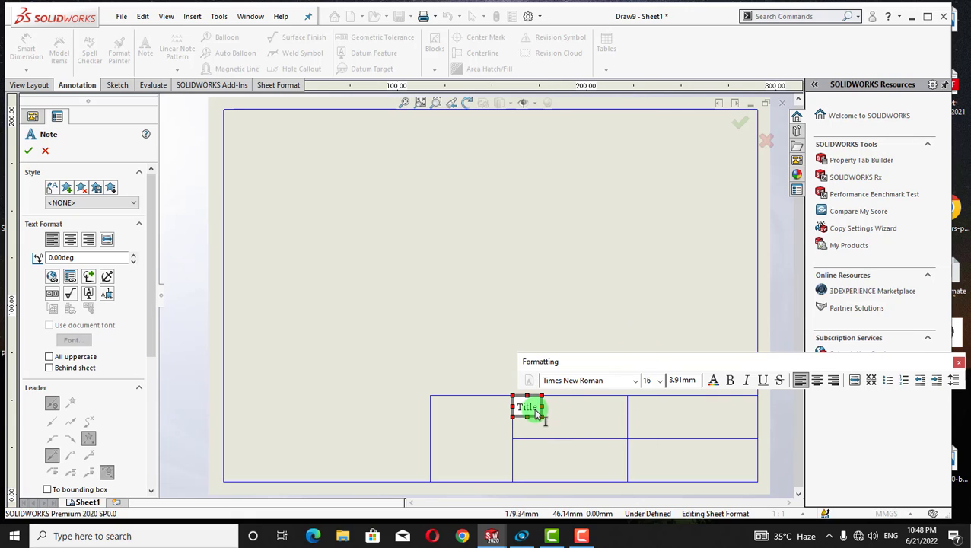
Make the "Title" note text bold and red, and finish the note
mouse_move(537, 411)
left_mouse_down()
mouse_move(518, 411)
mouse_move(559, 427)
mouse_move(533, 409)
mouse_move(521, 414)
left_mouse_up()
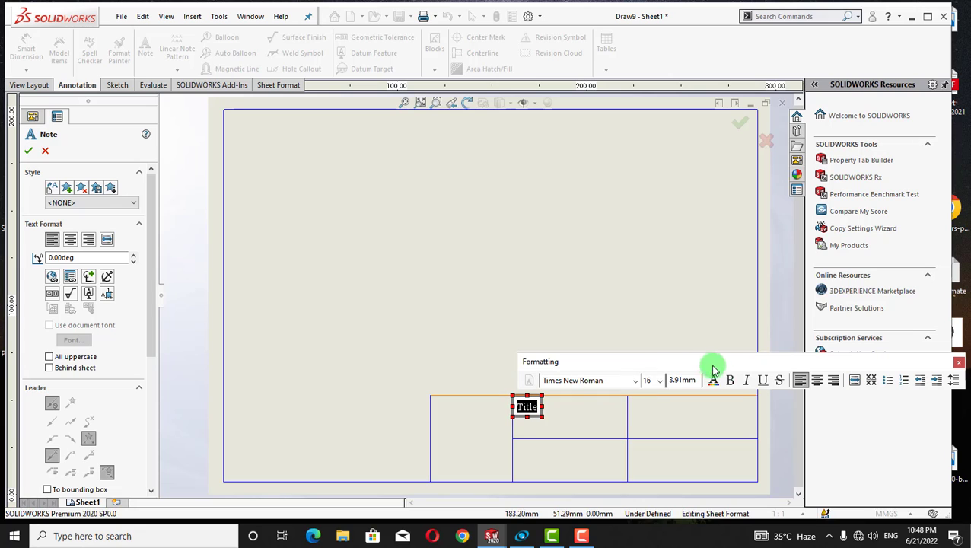
left_click(729, 381)
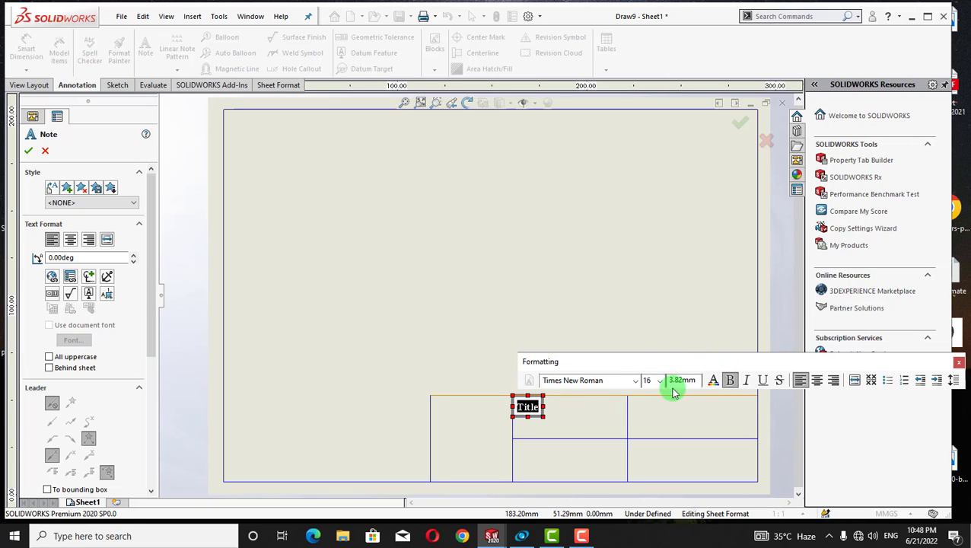
left_click(714, 382)
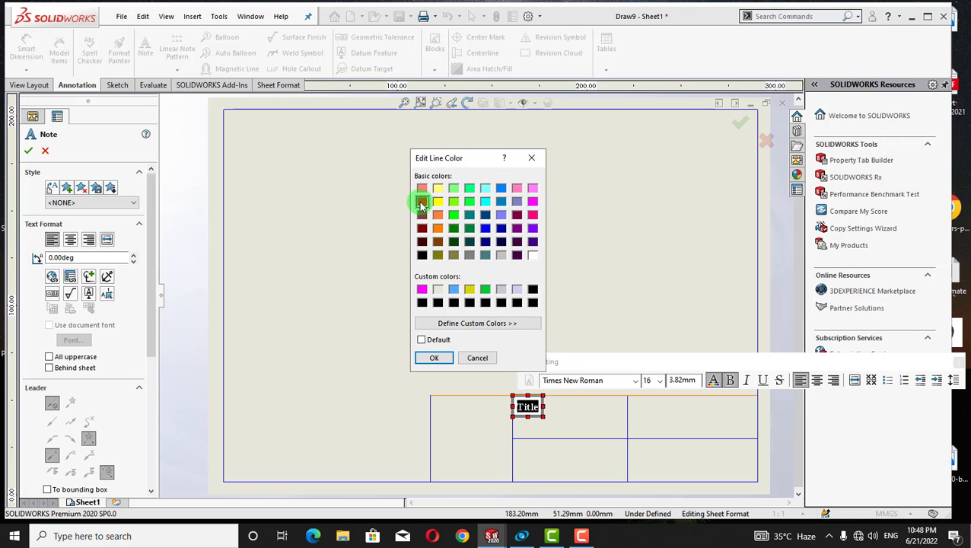
left_click(421, 202)
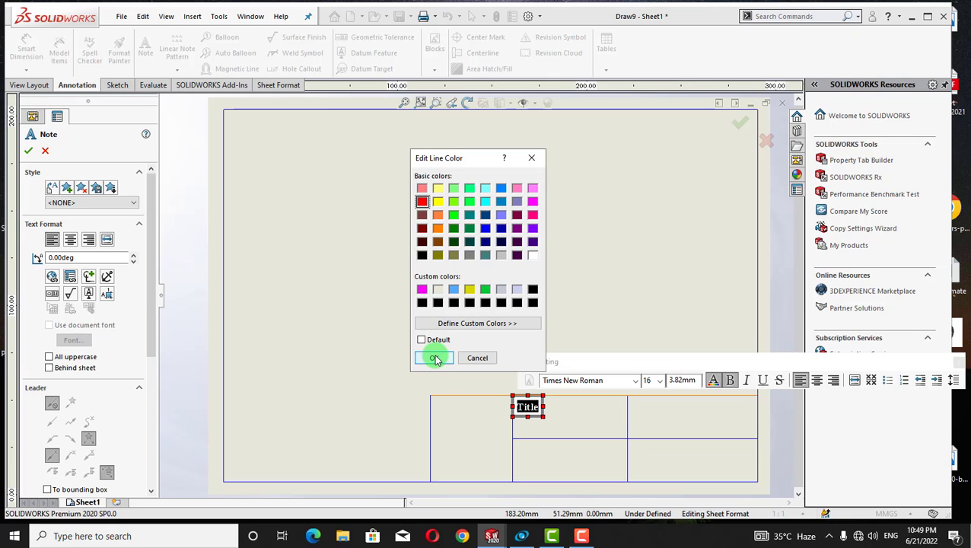
left_click(436, 358)
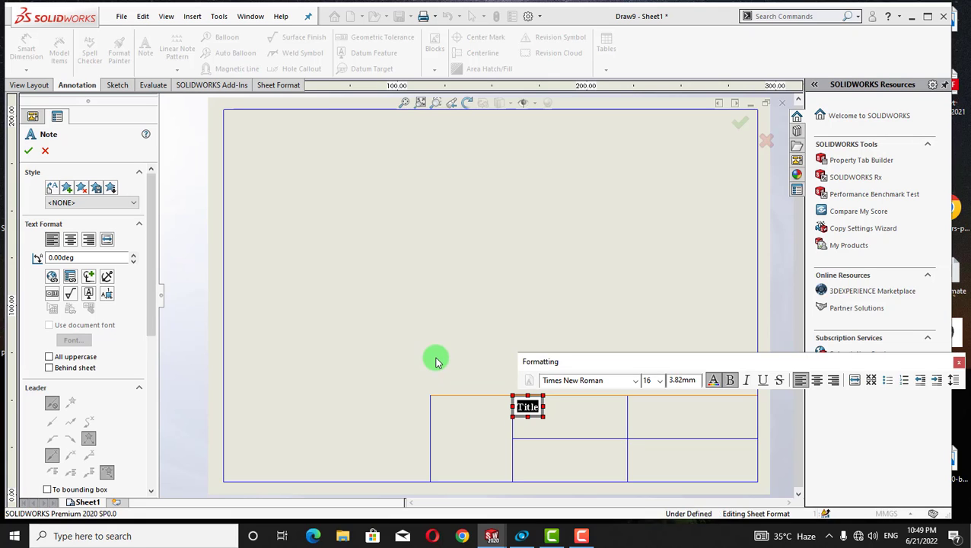
left_click(560, 419)
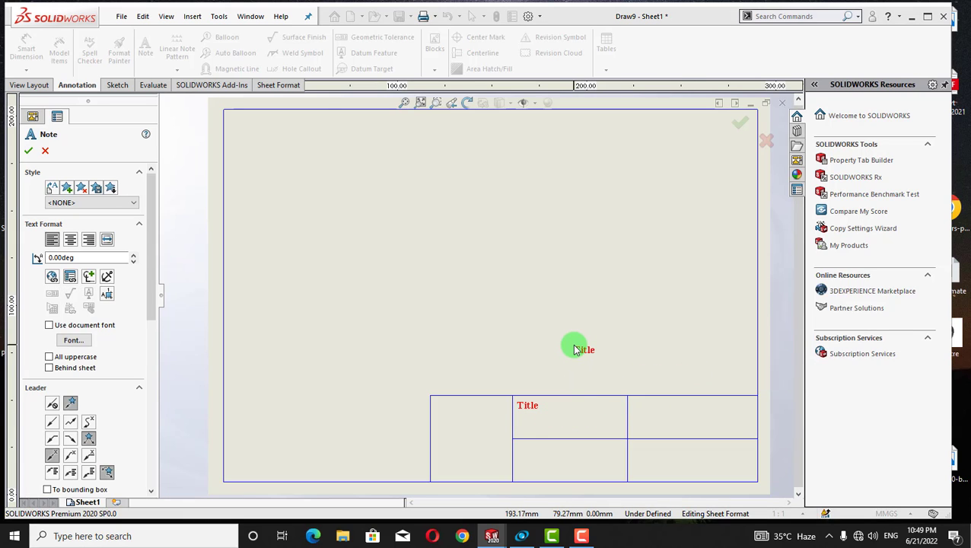
key("Escape")
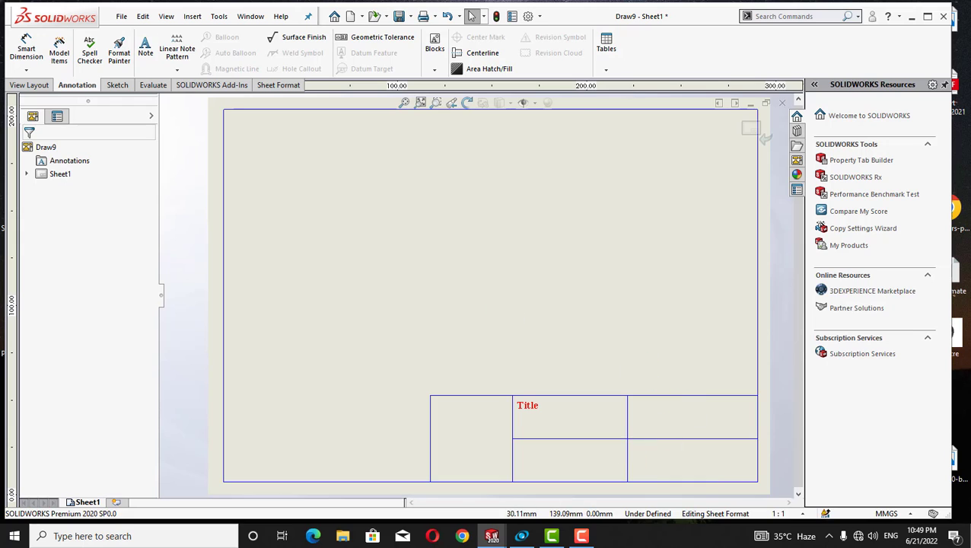
Add a note reading "Sheet Size" in the title block's upper-right cell, using the Times New Roman font
left_click(153, 61)
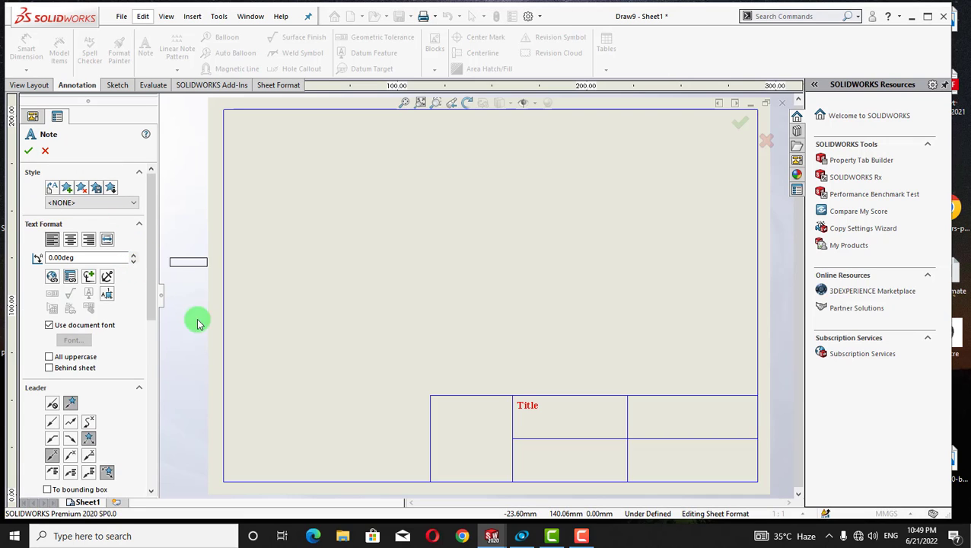
left_click(637, 406)
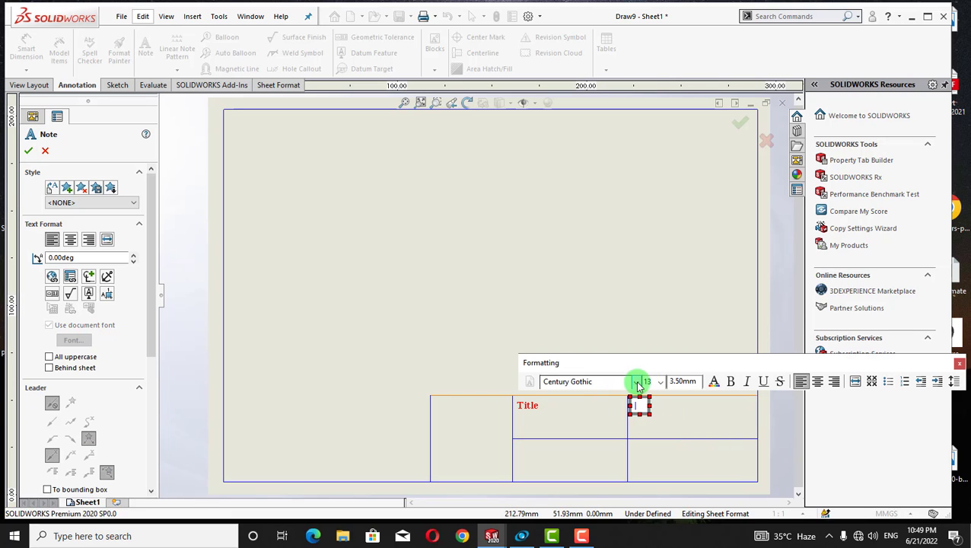
left_click(637, 382)
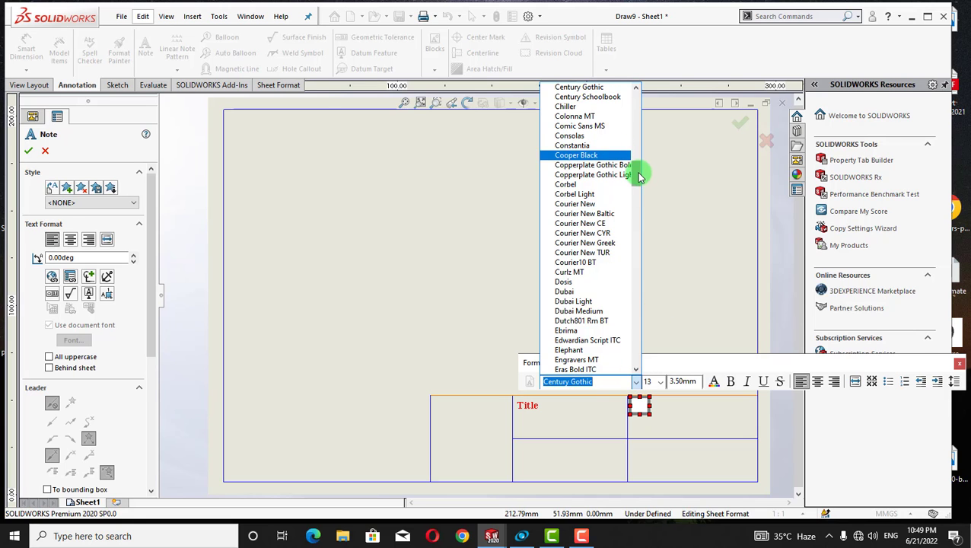
left_click_drag(639, 177, 649, 346)
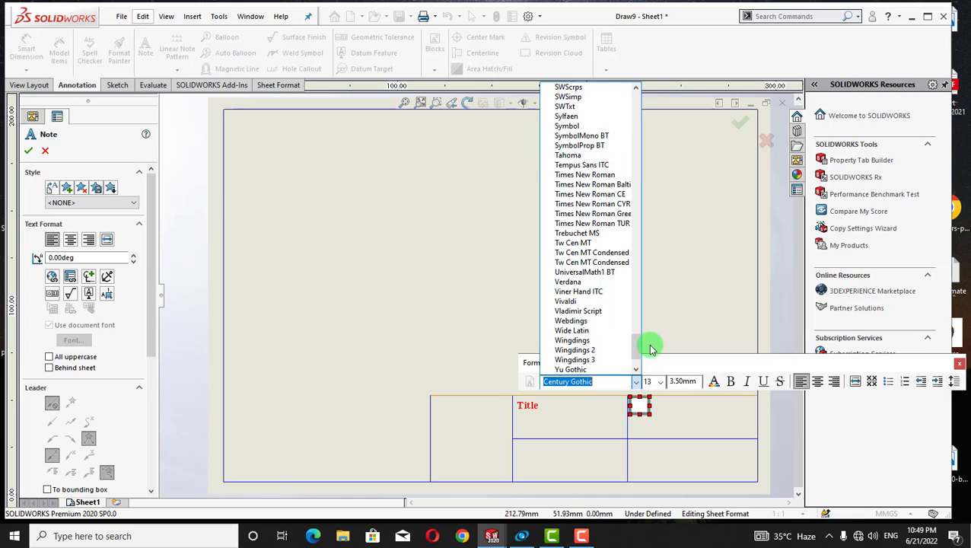
left_click(598, 175)
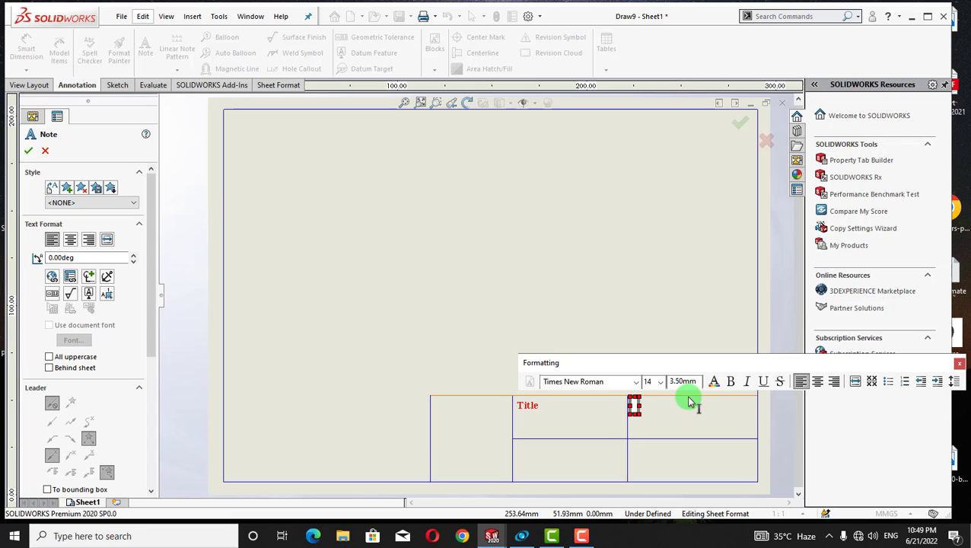
type("Sec")
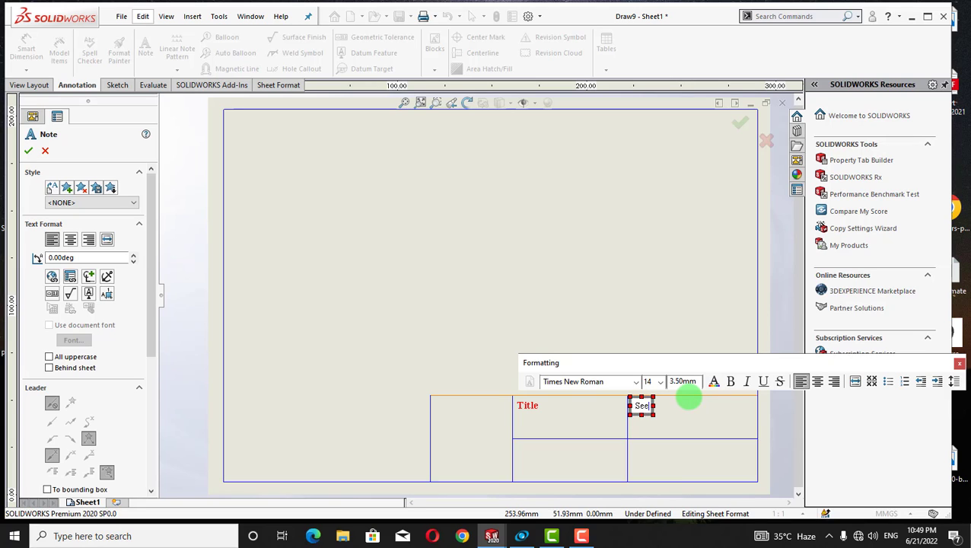
key("BackSpace")
key("BackSpace")
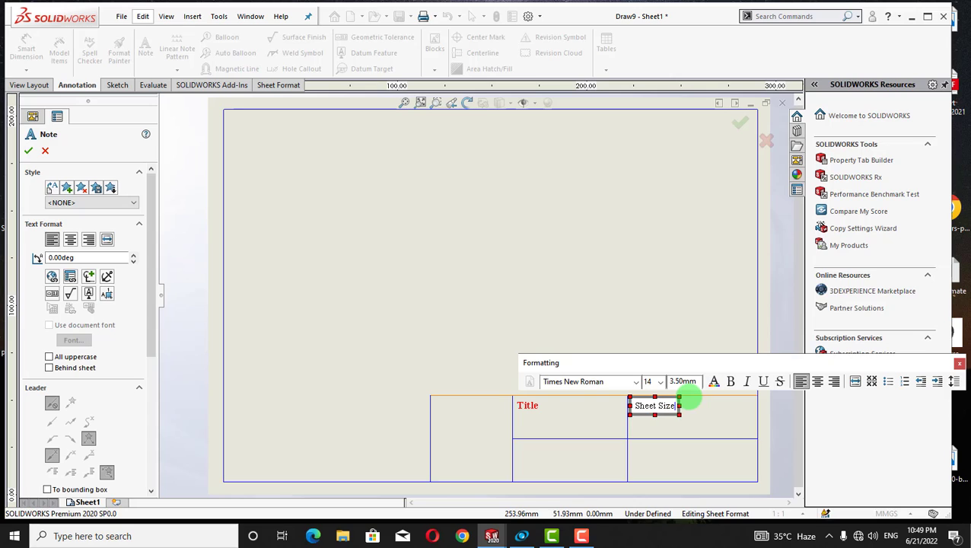
Colour the "Sheet Size" note text red, make it bold, and finish the note
left_click_drag(677, 409, 629, 410)
left_click(687, 403)
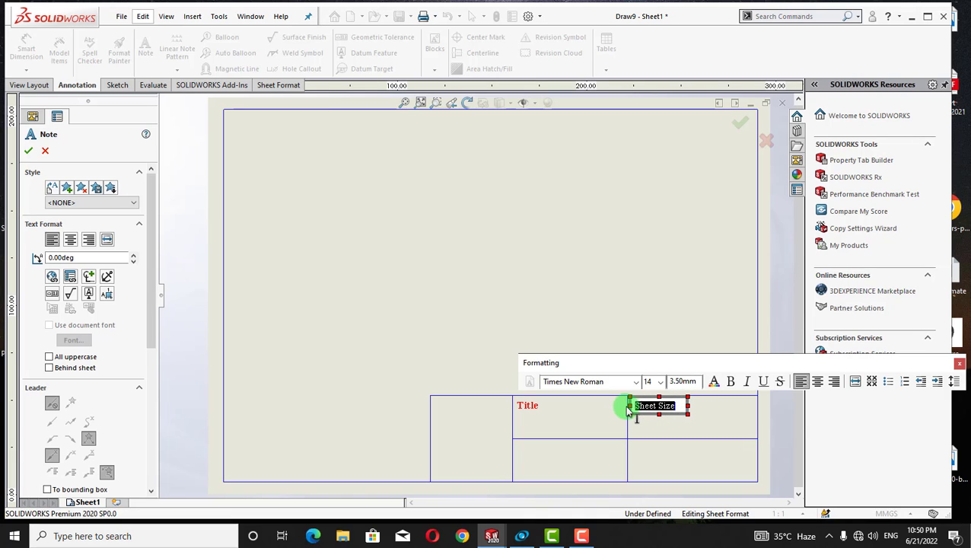
left_click(714, 381)
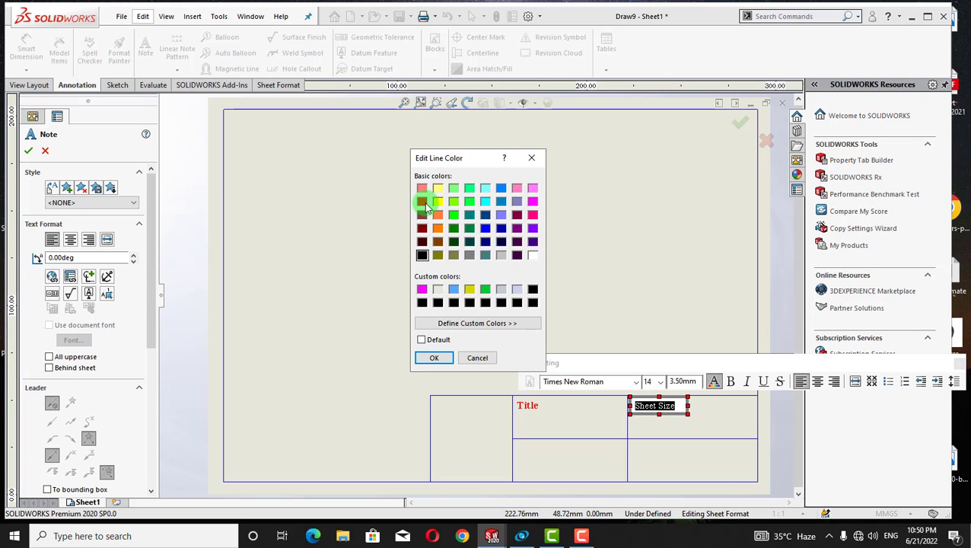
left_click(422, 202)
left_click(422, 339)
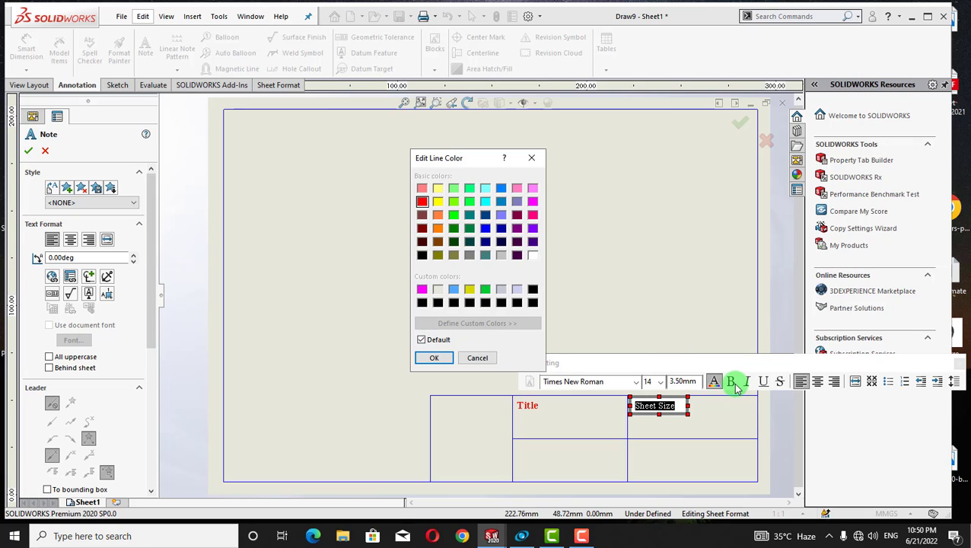
left_click(431, 357)
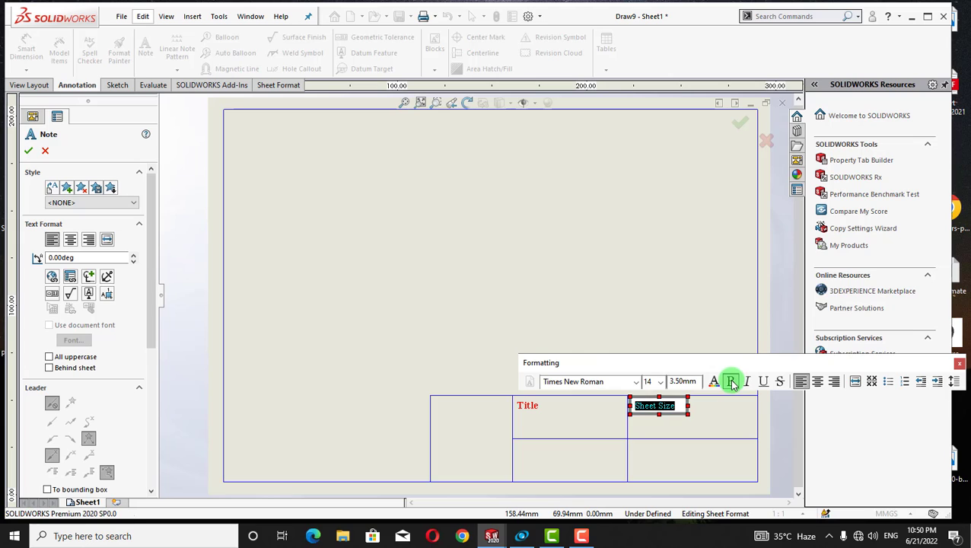
left_click(728, 383)
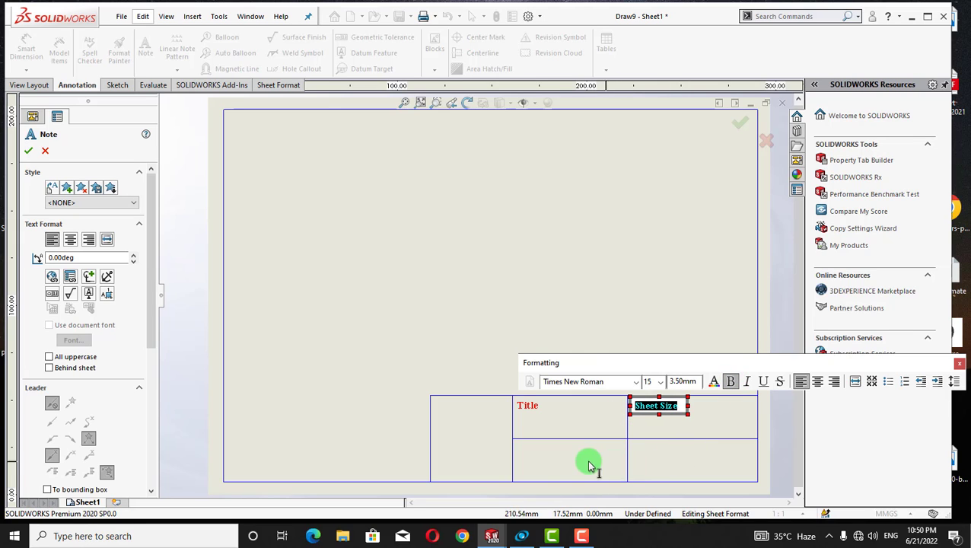
left_click(557, 456)
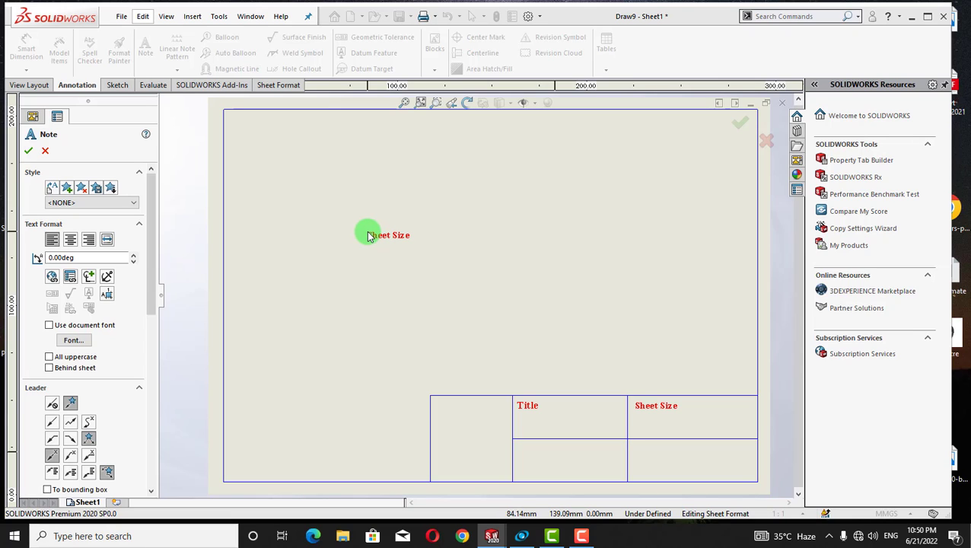
key("Escape")
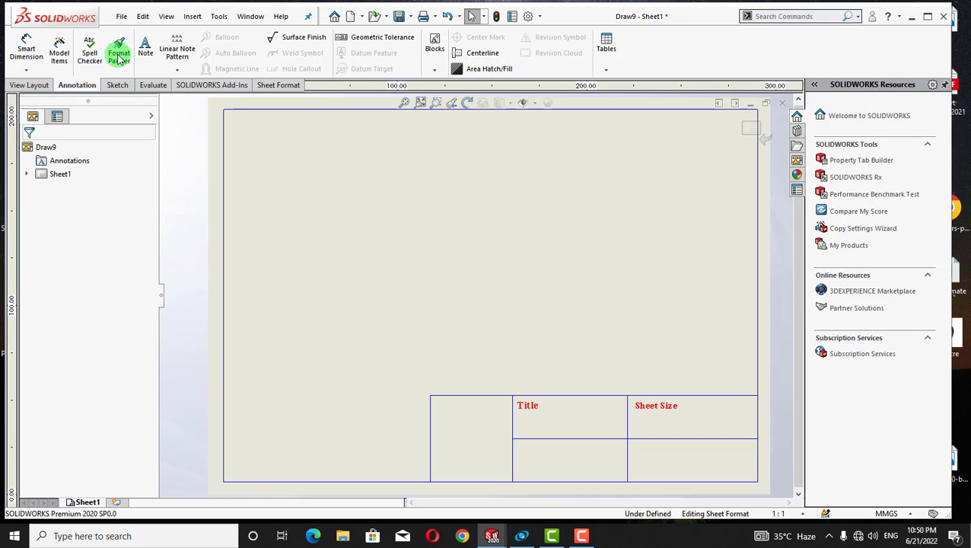
Add a note reading "Designed By" in the title block's lower middle cell, using Times New Roman at size 16
left_click(145, 53)
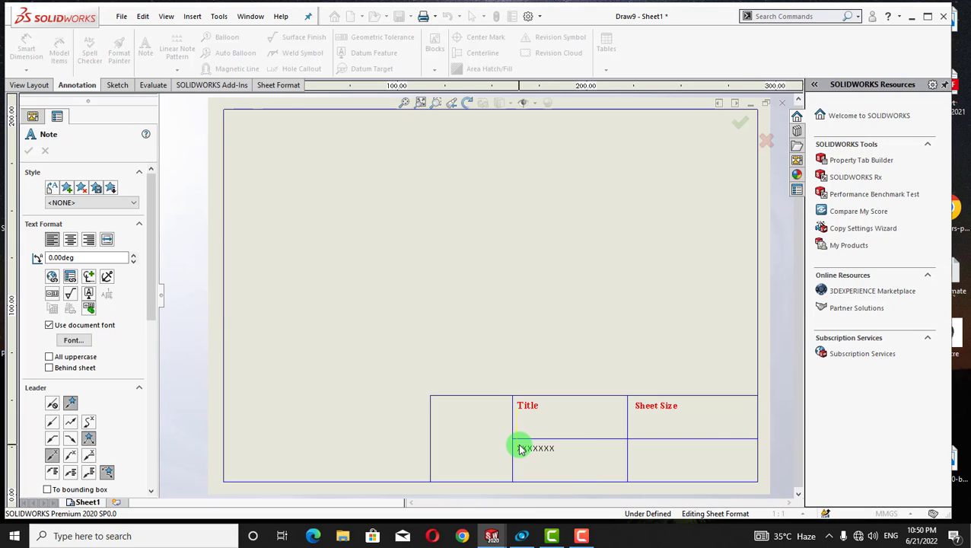
left_click(521, 450)
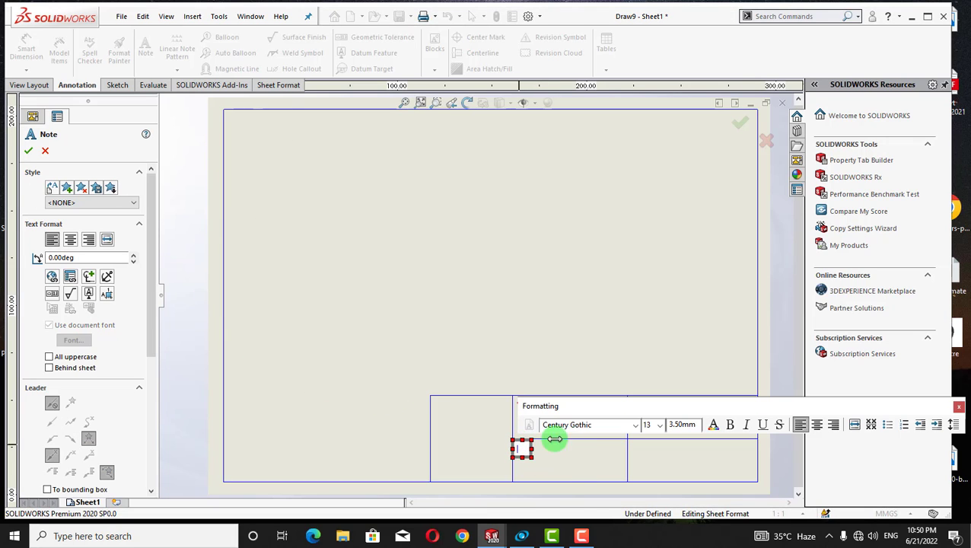
left_click(635, 424)
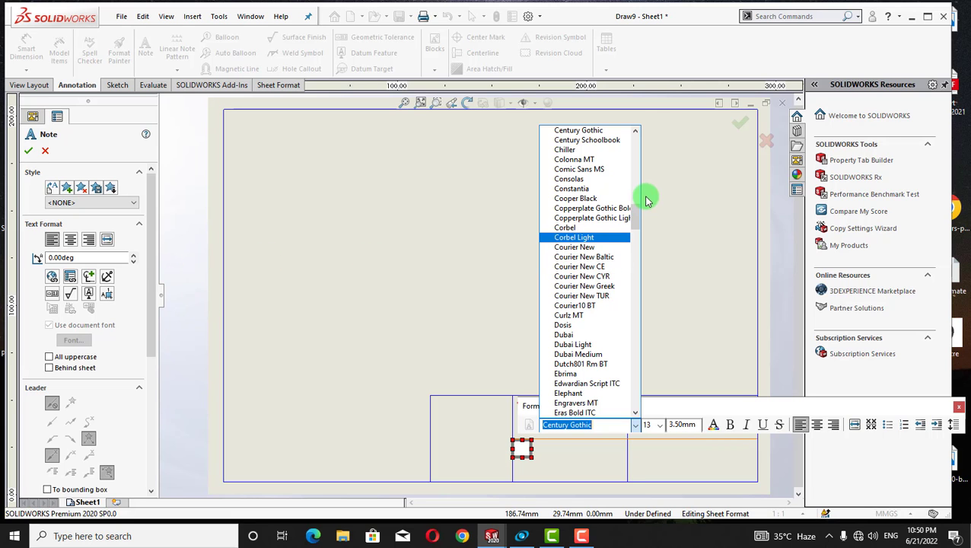
left_click_drag(634, 210, 598, 390)
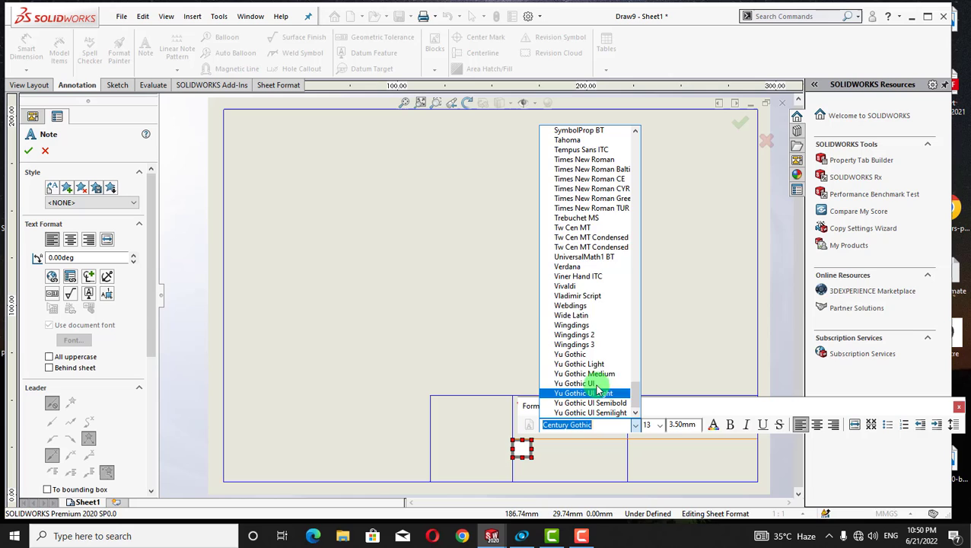
left_click(605, 159)
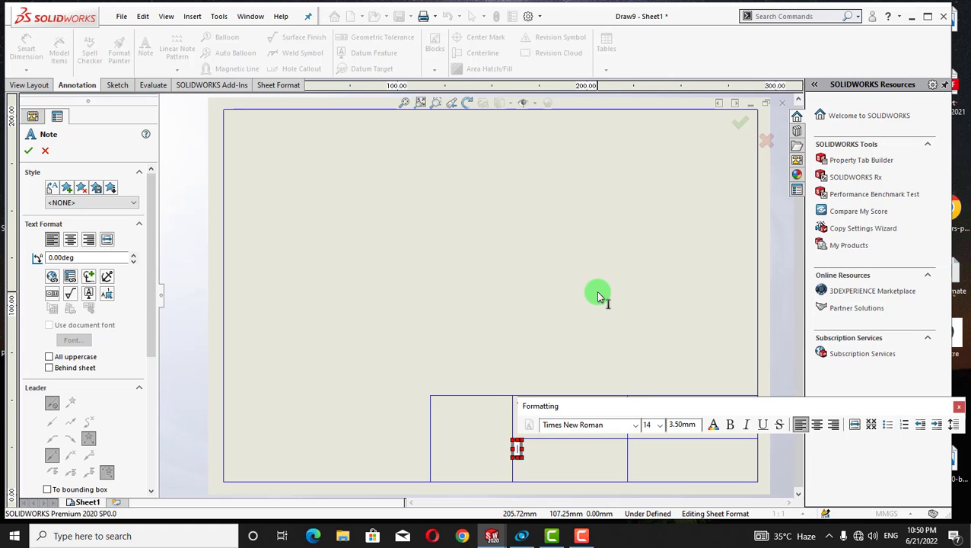
left_click(661, 426)
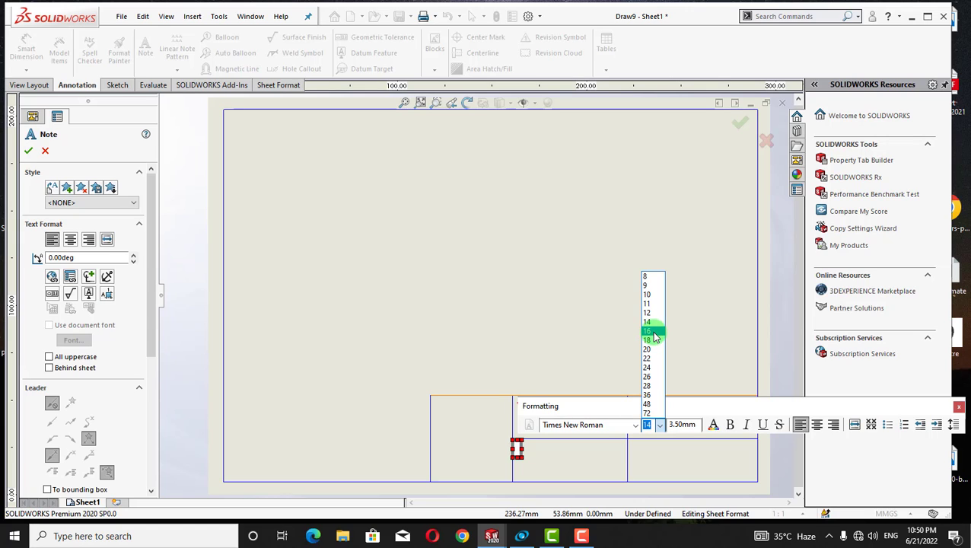
left_click(648, 330)
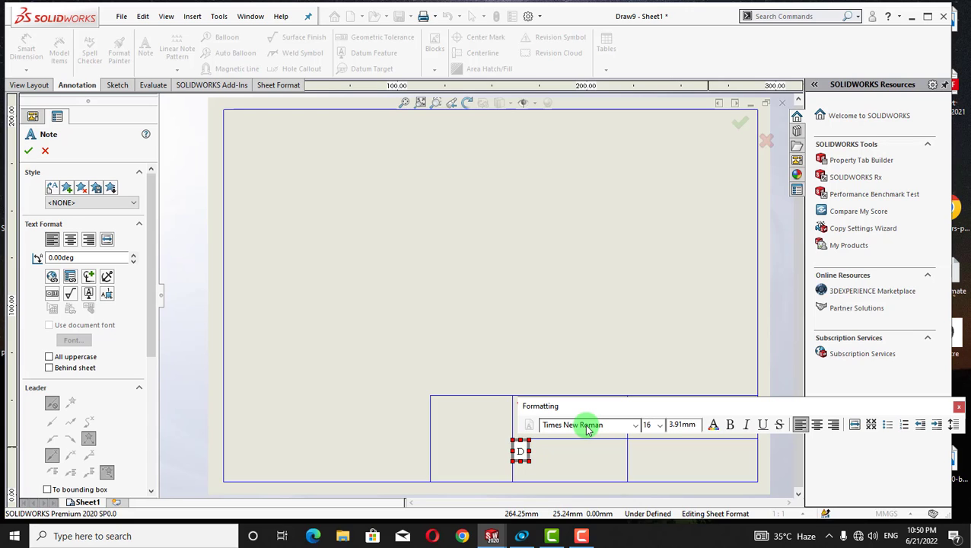
type("igned By")
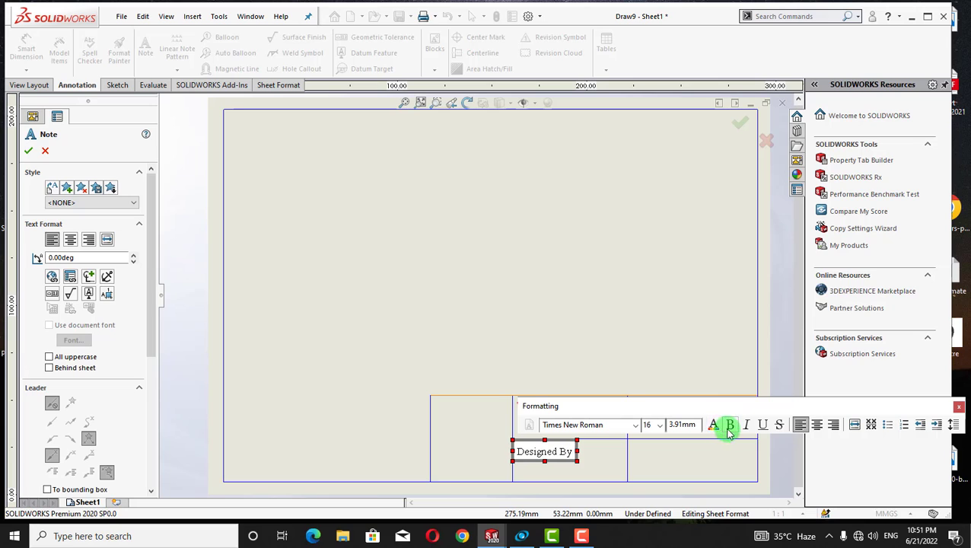
Make the "Designed By" note text bold and finish the note without placing a second copy
left_click_drag(575, 456, 525, 451)
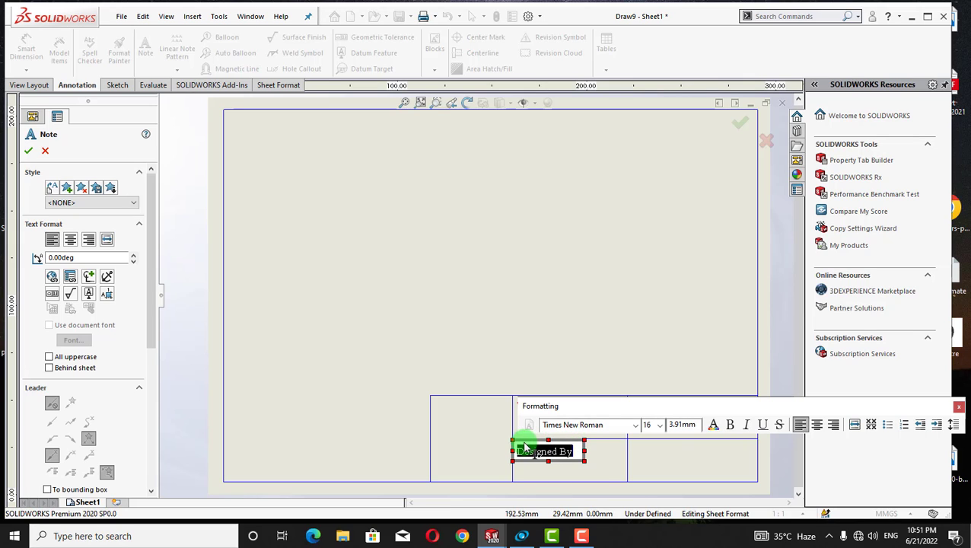
left_click(729, 428)
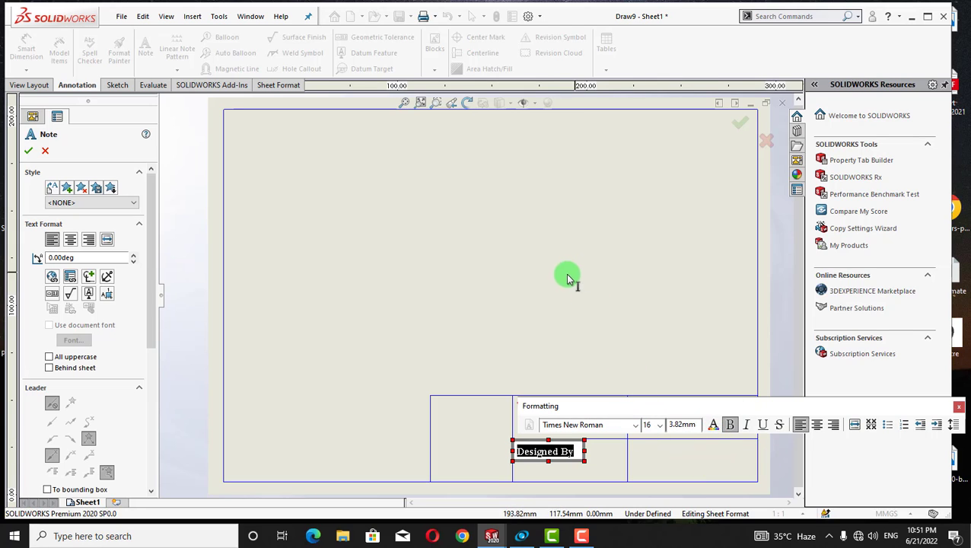
left_click(597, 452)
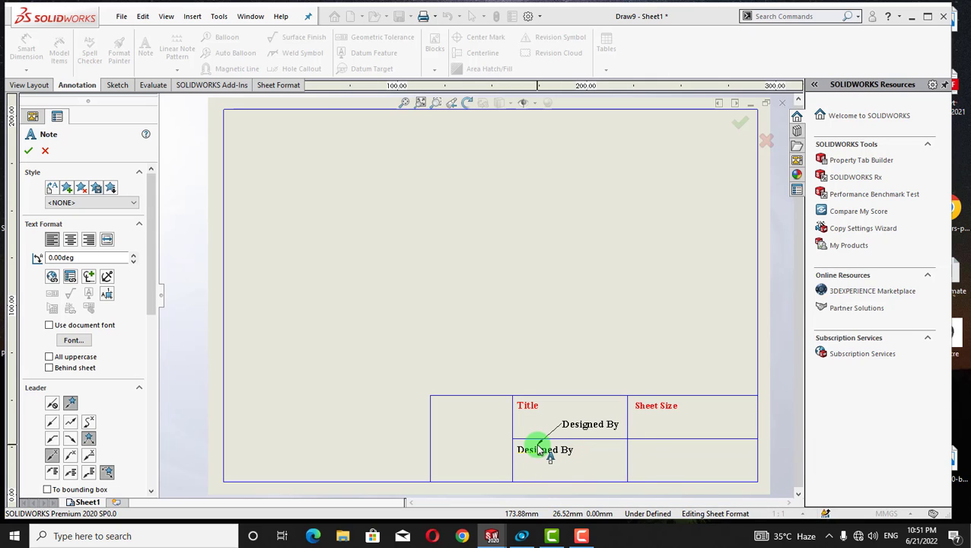
key("Escape")
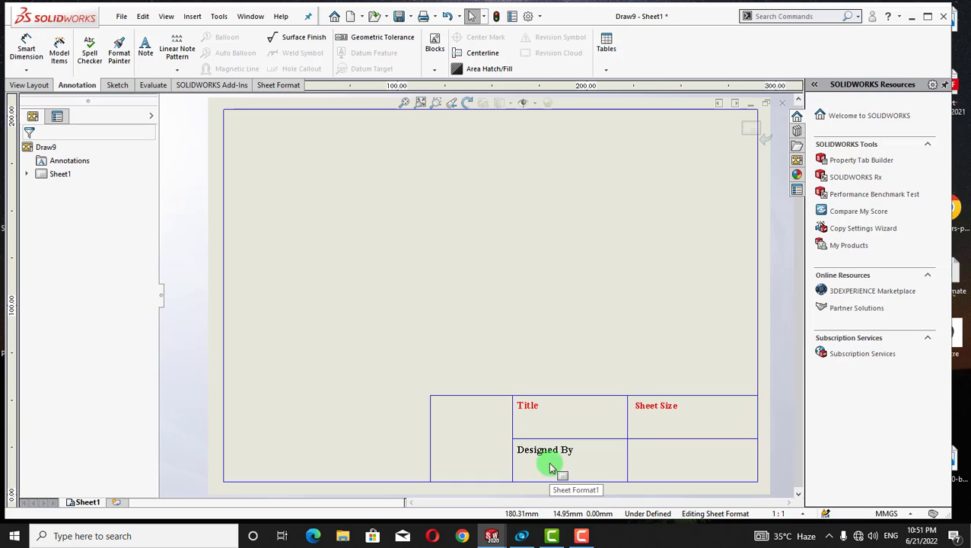
Reopen the "Designed By" note for text editing, colour its text red, and finish the note
left_click(554, 453)
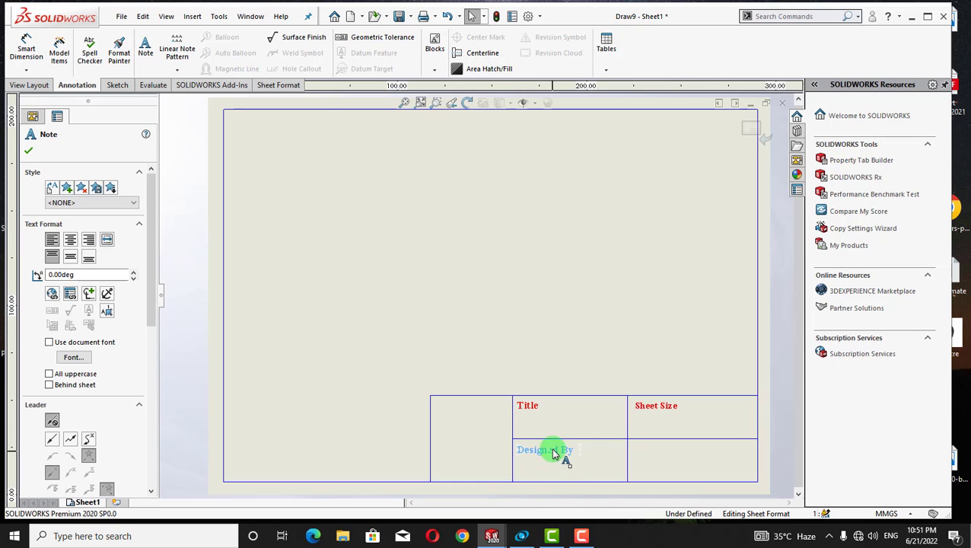
mouse_move(575, 456)
left_mouse_down()
mouse_move(549, 445)
mouse_move(567, 462)
mouse_move(569, 455)
left_mouse_up()
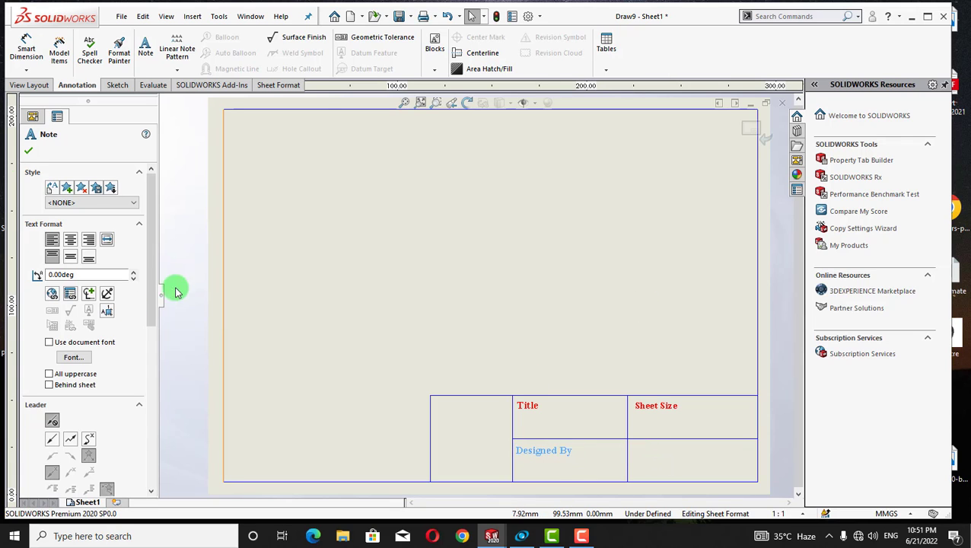
left_click_drag(148, 284, 149, 378)
left_click_drag(147, 388, 172, 253)
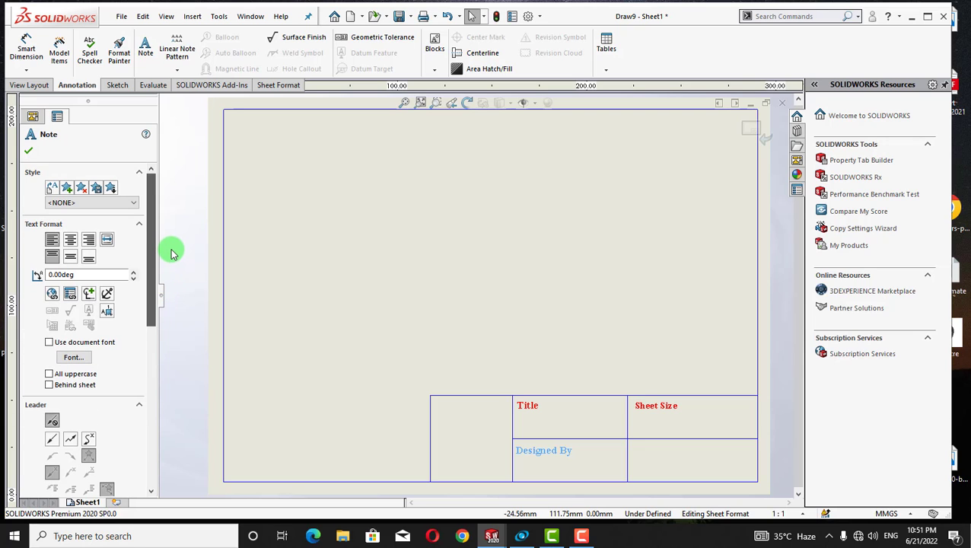
right_click(561, 451)
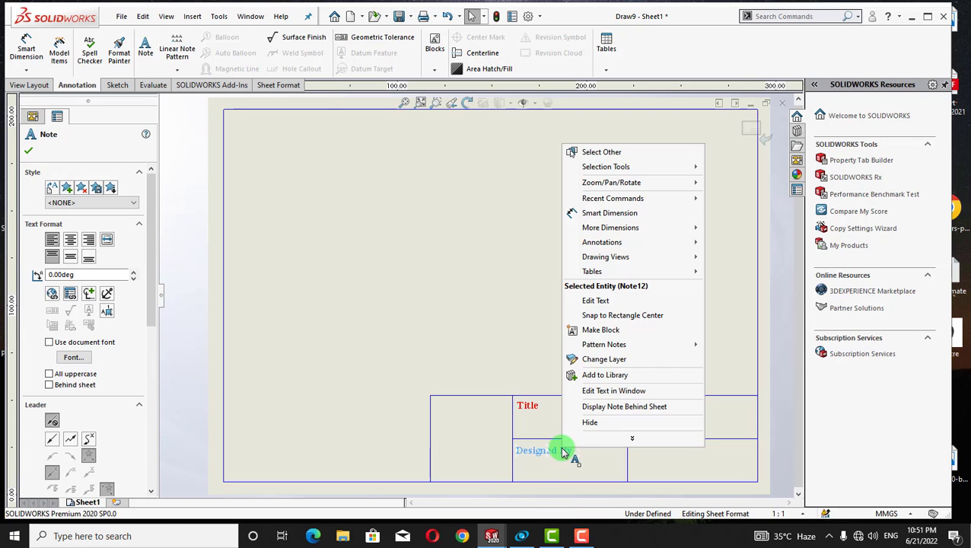
left_click(591, 301)
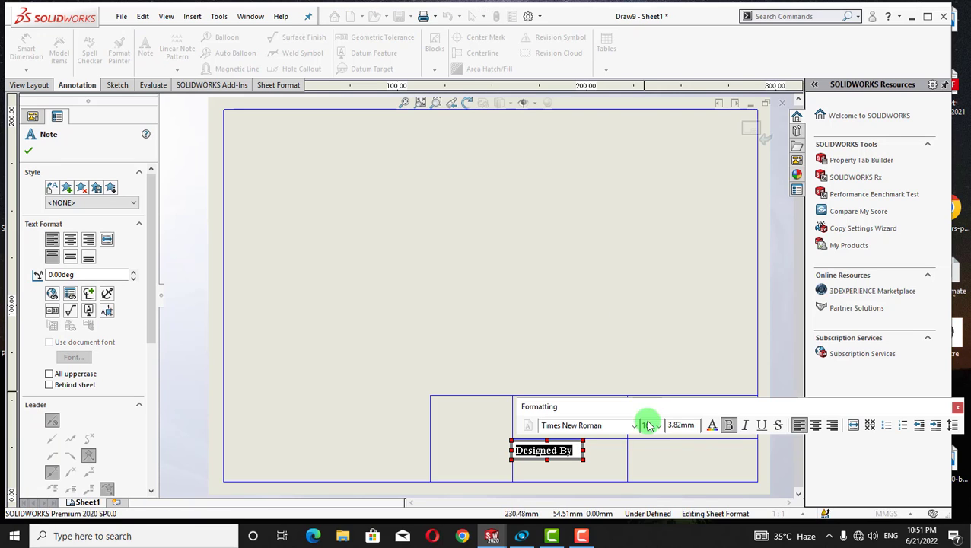
left_click(712, 425)
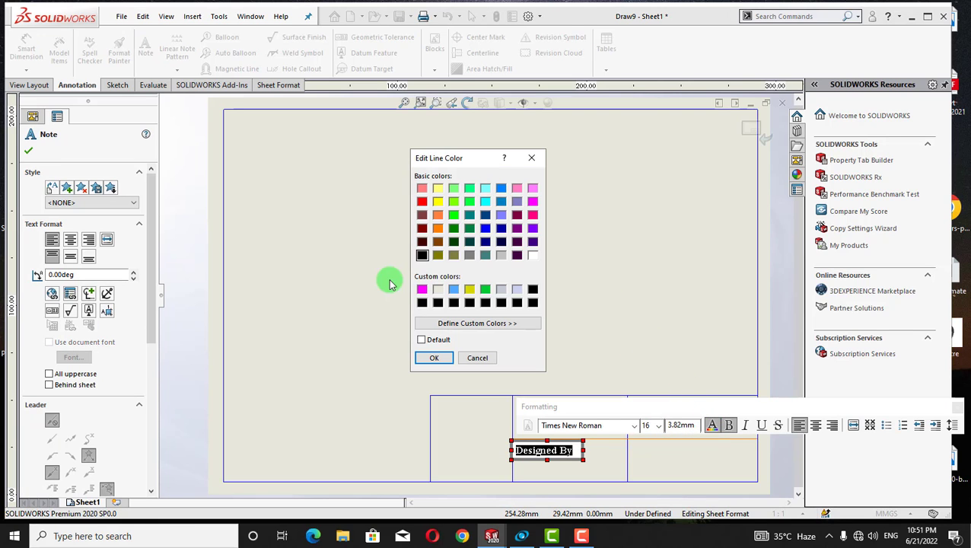
left_click(423, 201)
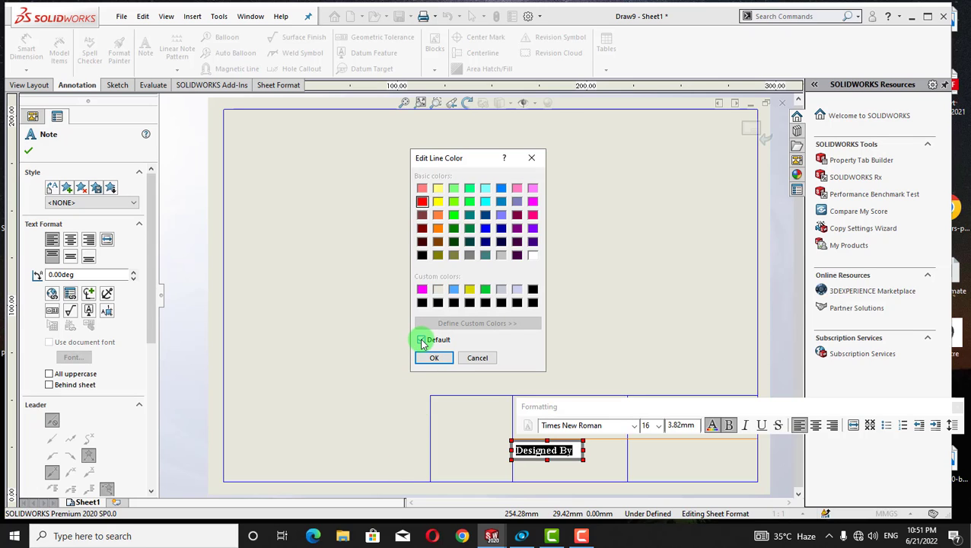
left_click(434, 358)
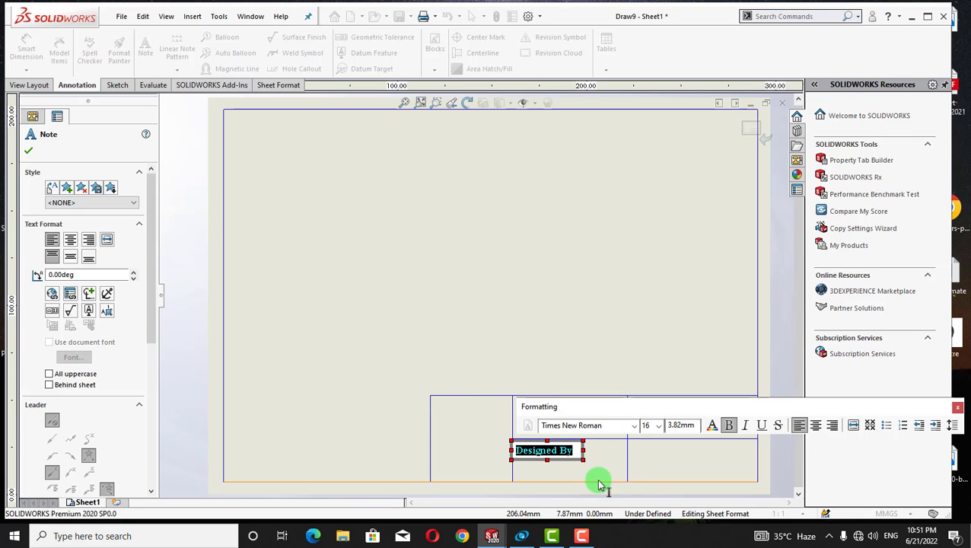
left_click(641, 458)
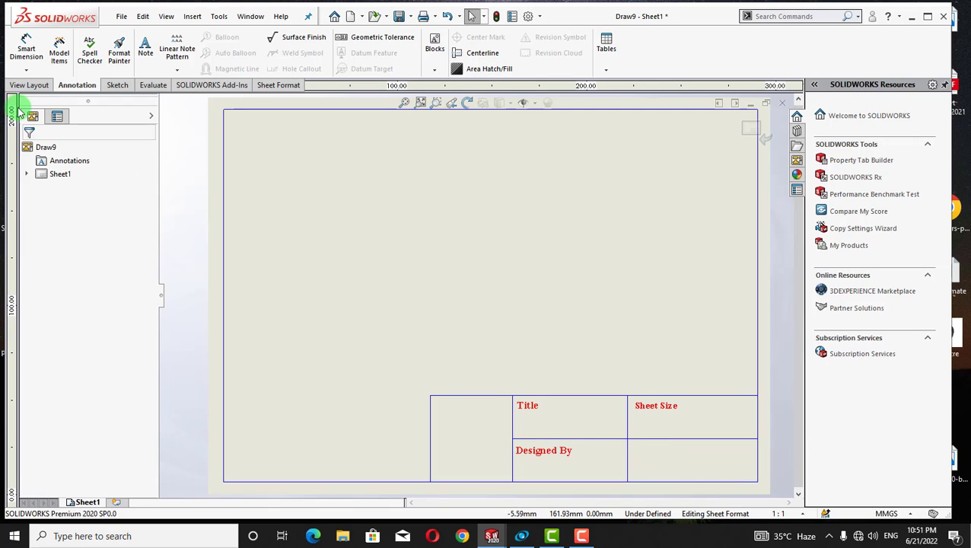
Add a note reading "Scale" in the title block's lower-right cell, using the Times New Roman font
left_click(143, 55)
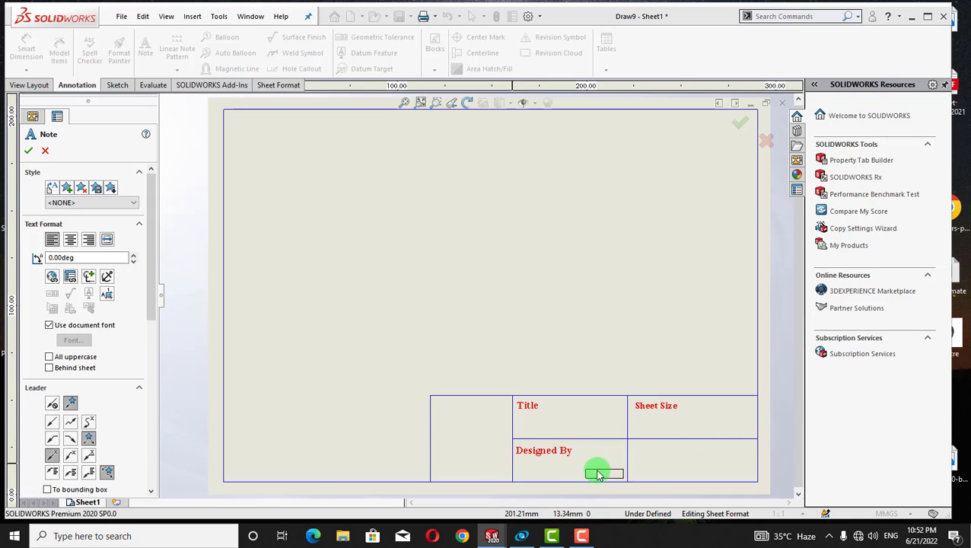
left_click(640, 449)
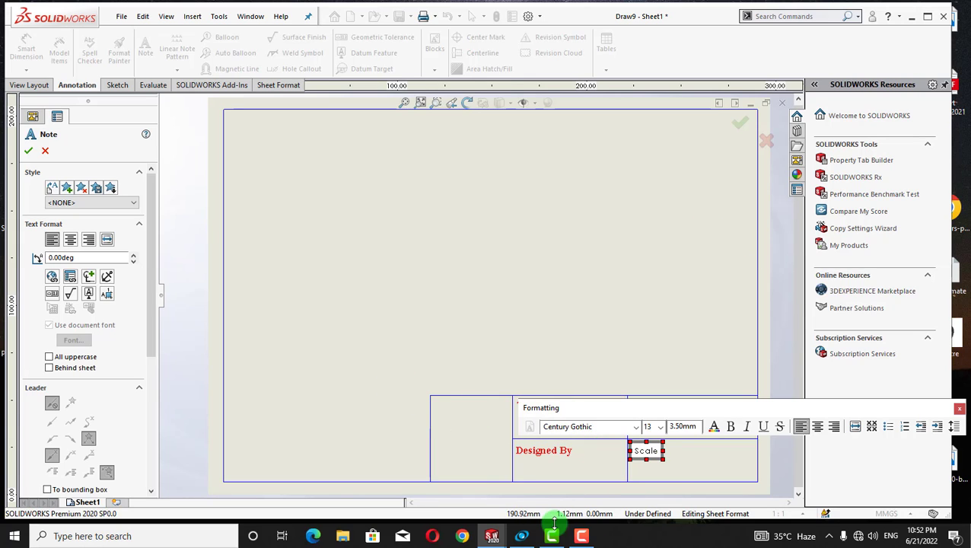
left_click_drag(665, 459, 632, 442)
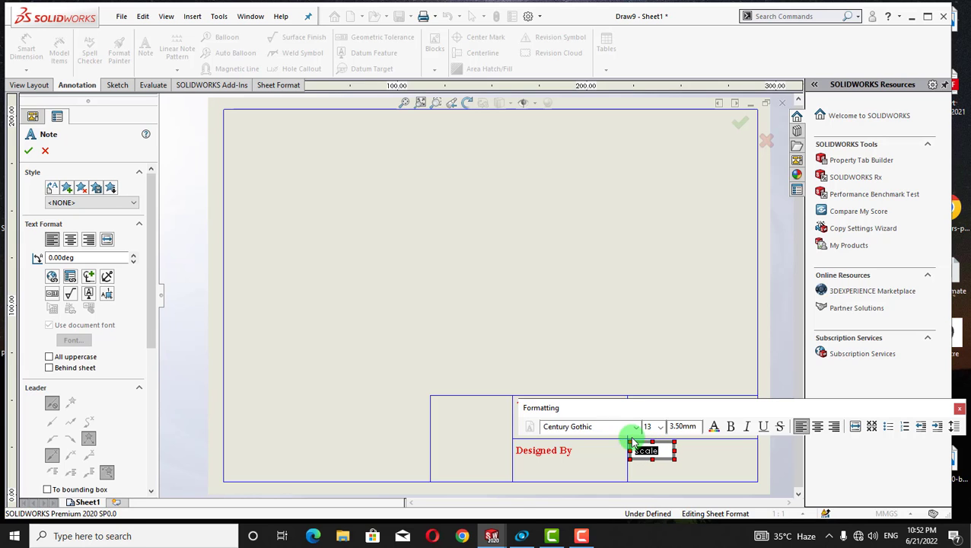
left_click(635, 426)
scroll(637, 221, "down", 1)
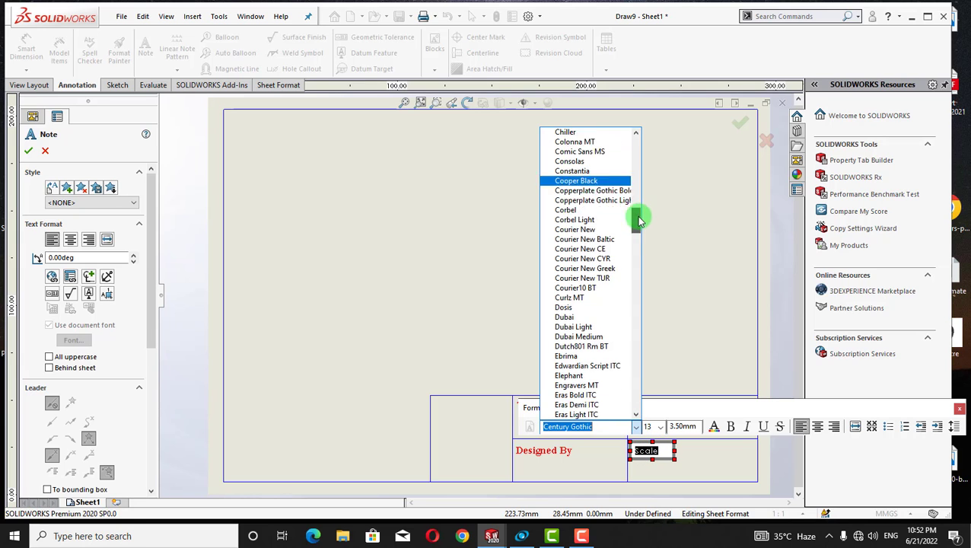
left_click_drag(638, 221, 660, 392)
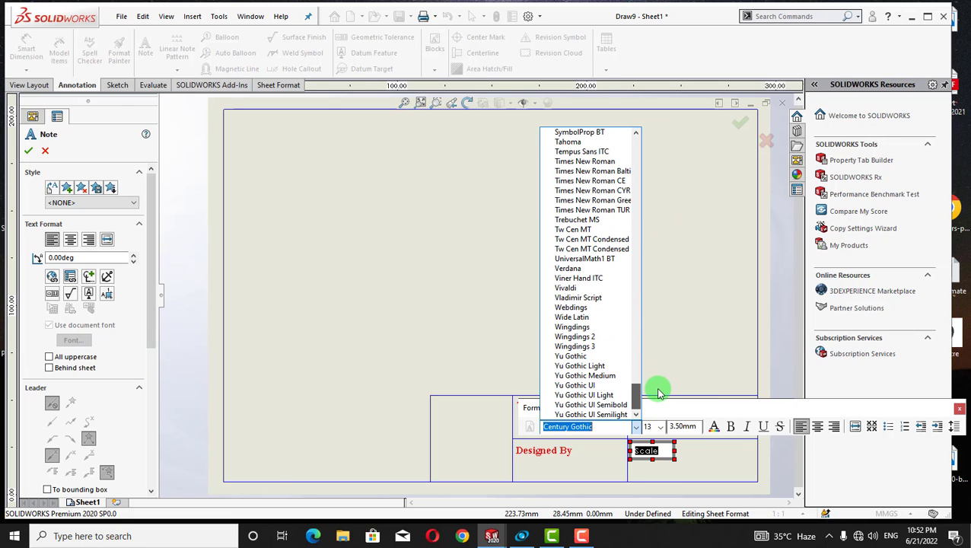
left_click(613, 162)
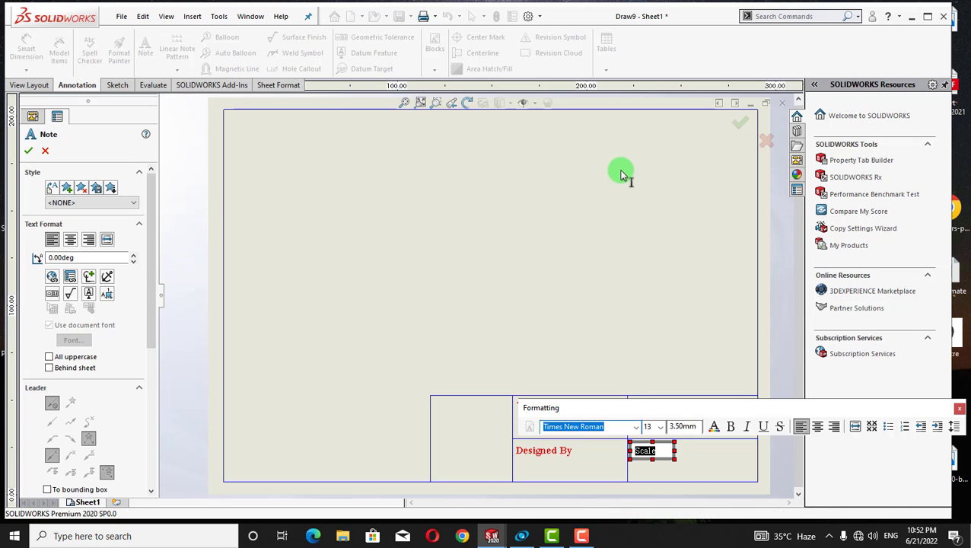
Colour the "Scale" note text red, make it bold, and finish the note
left_click(713, 428)
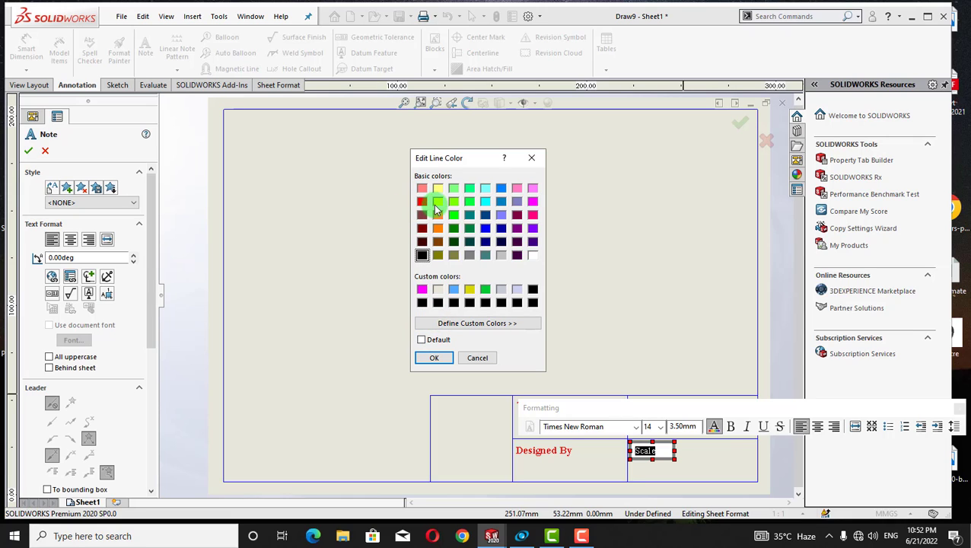
left_click(423, 202)
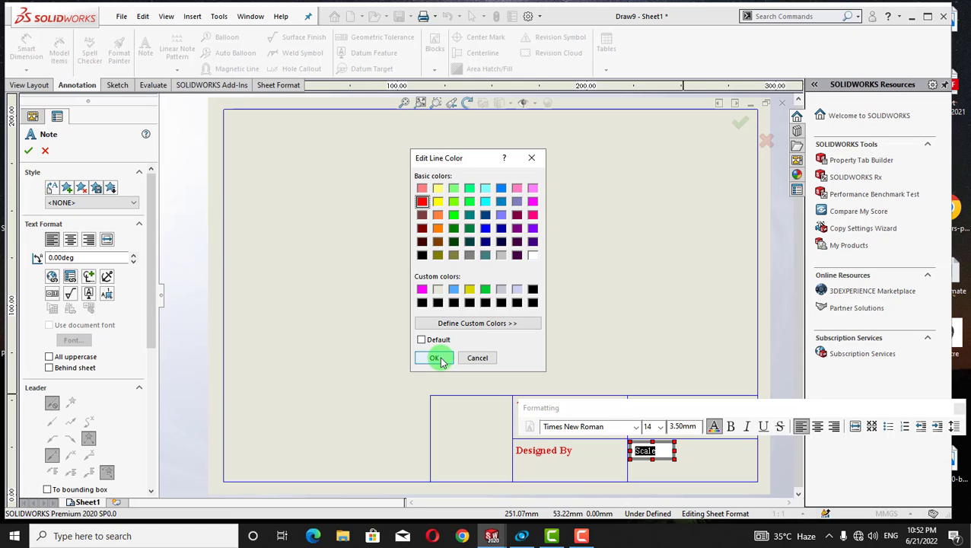
left_click(437, 359)
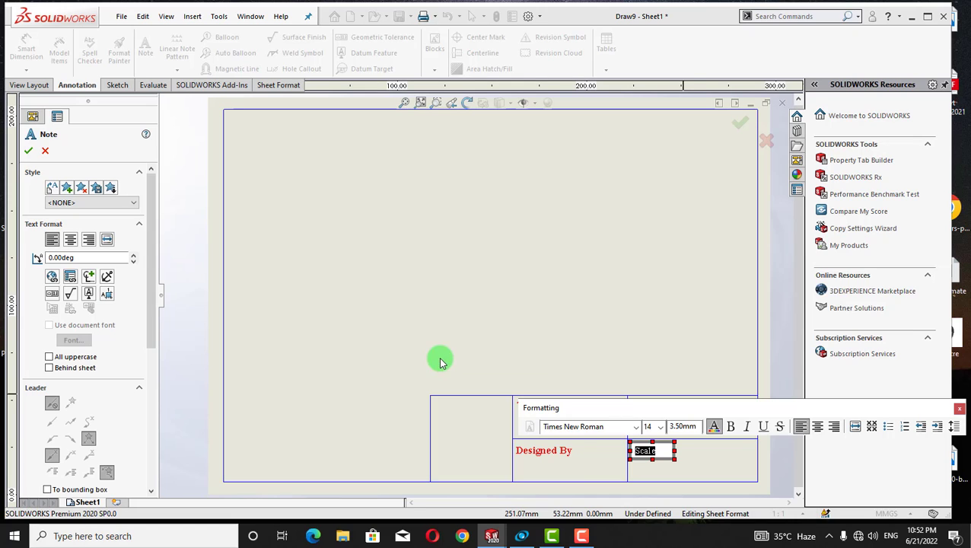
left_click(729, 426)
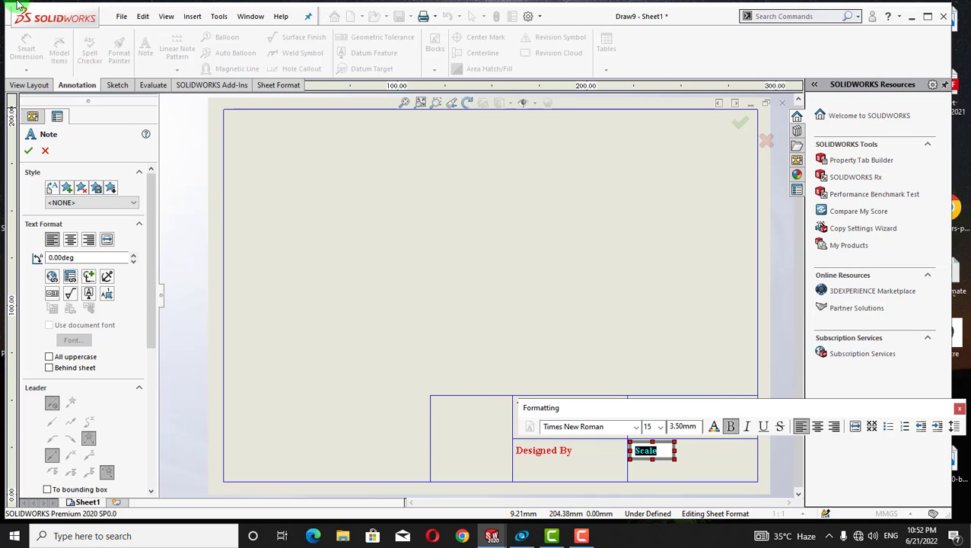
left_click(469, 464)
left_click_drag(470, 464, 448, 341)
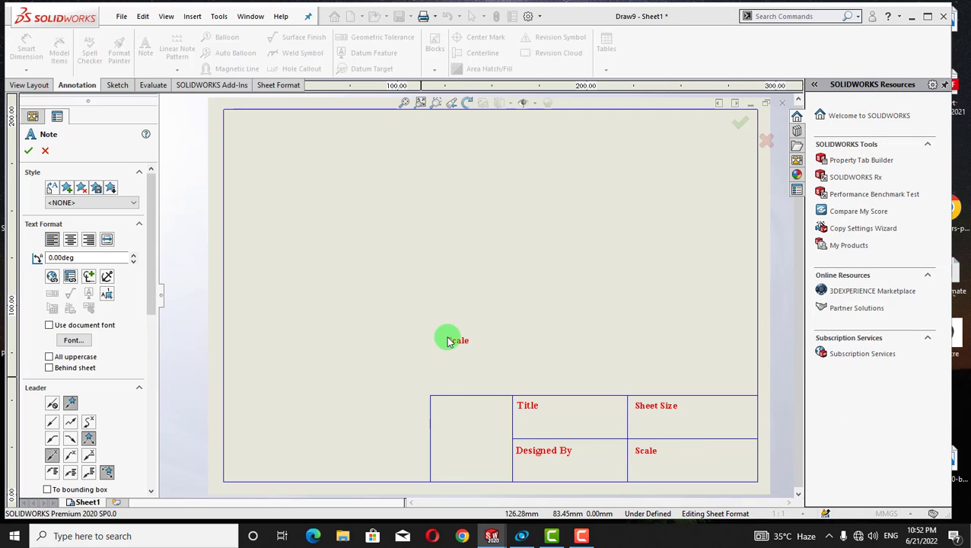
key("Escape")
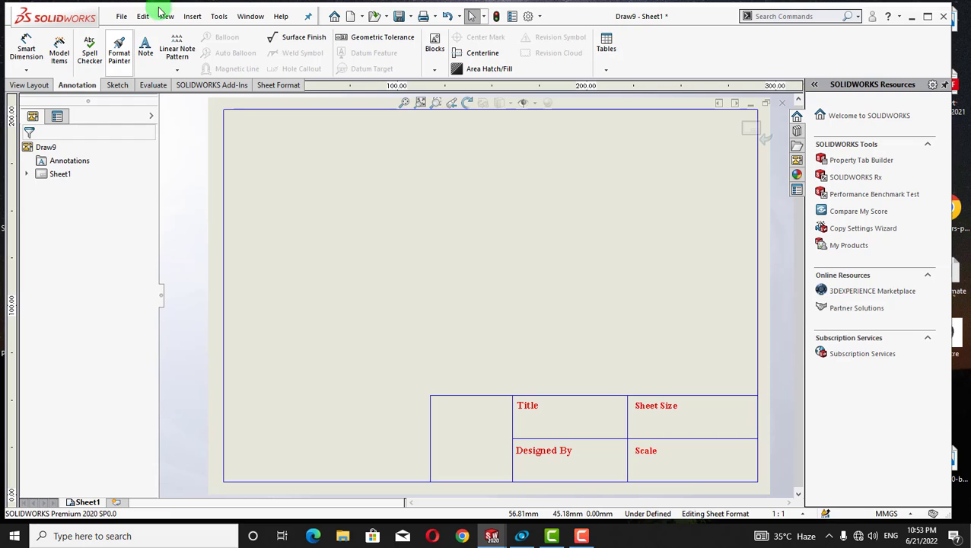
Insert the Logo picture from the Elemensts of Video folder into the sheet format
left_click(195, 18)
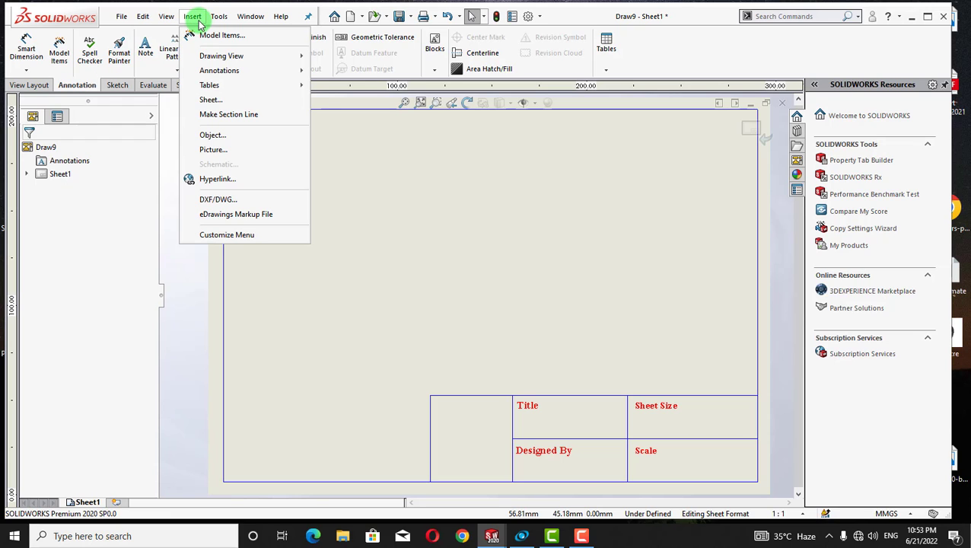
left_click(230, 134)
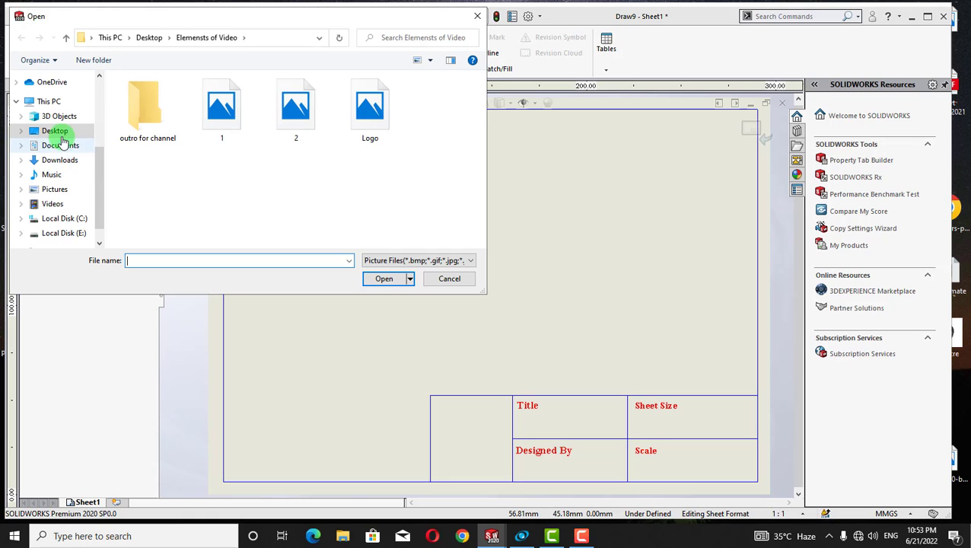
left_click(370, 105)
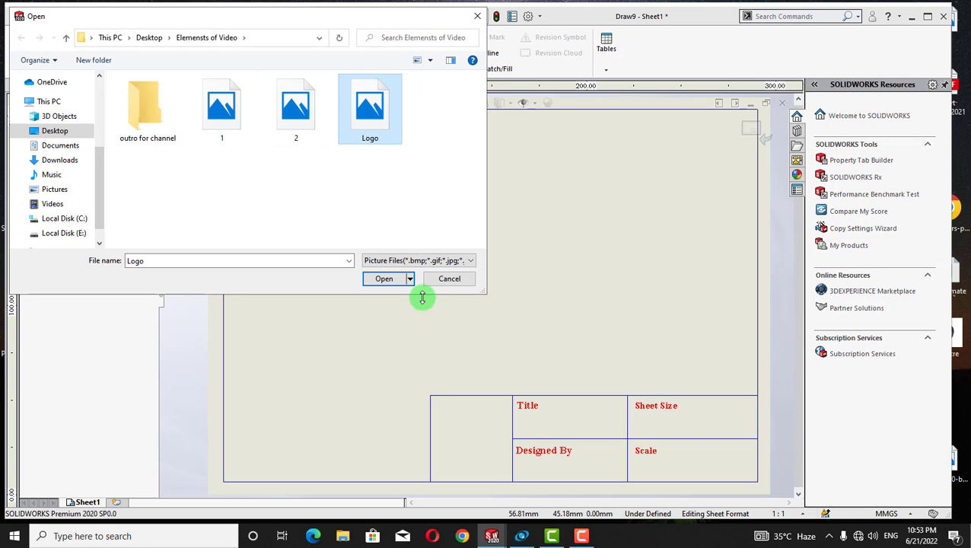
left_click(382, 278)
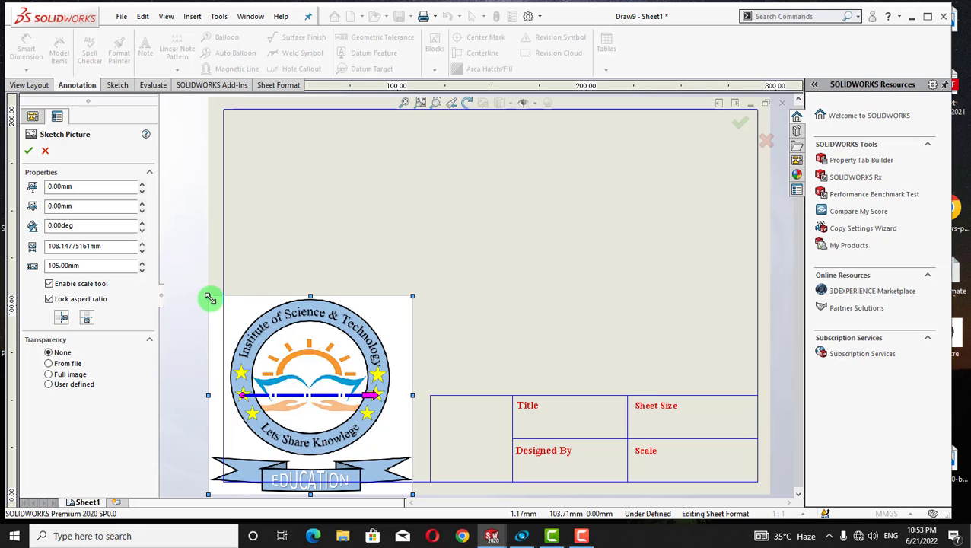
Scale the logo picture to about 43.7 × 42.5 mm, fit it inside the title block's empty left cell, and accept the picture
left_click_drag(210, 299, 332, 415)
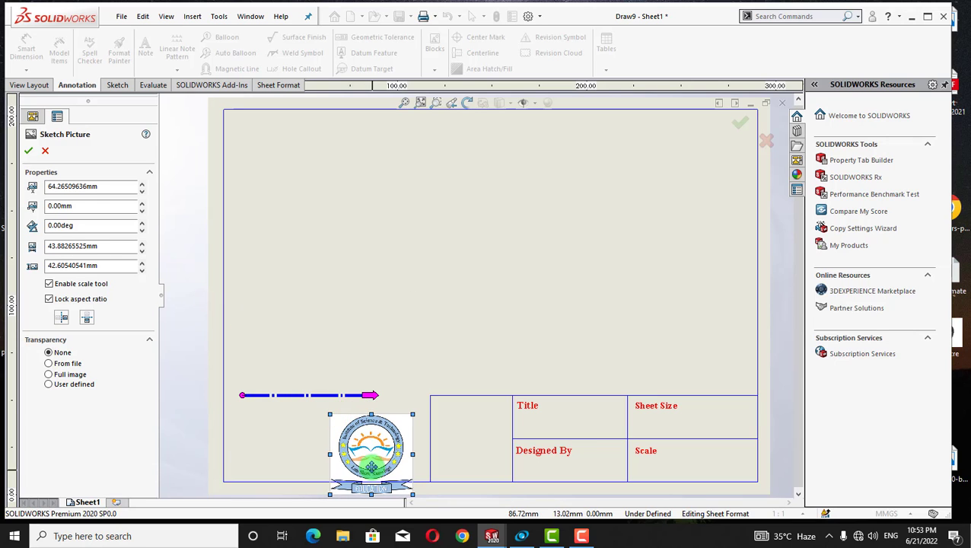
left_click_drag(371, 466, 470, 451)
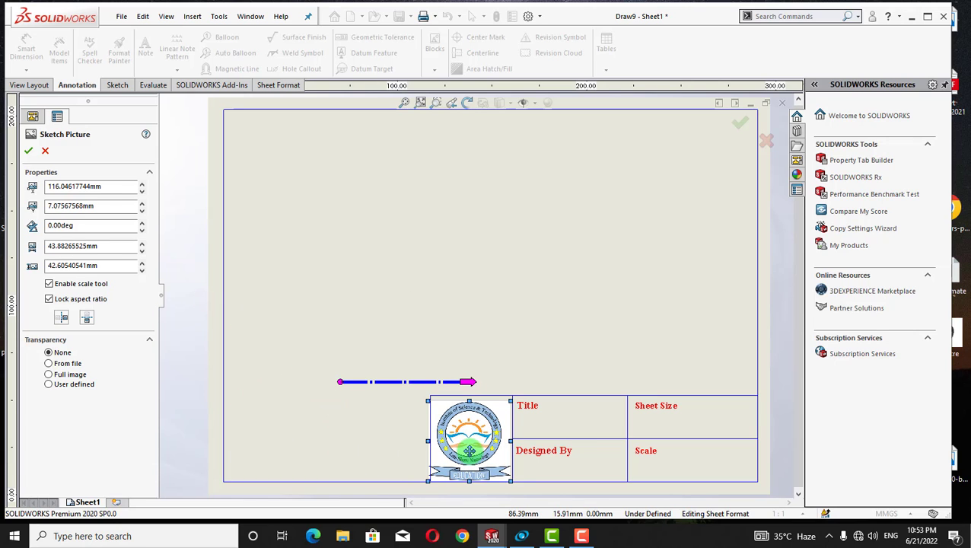
left_click_drag(469, 401, 471, 397)
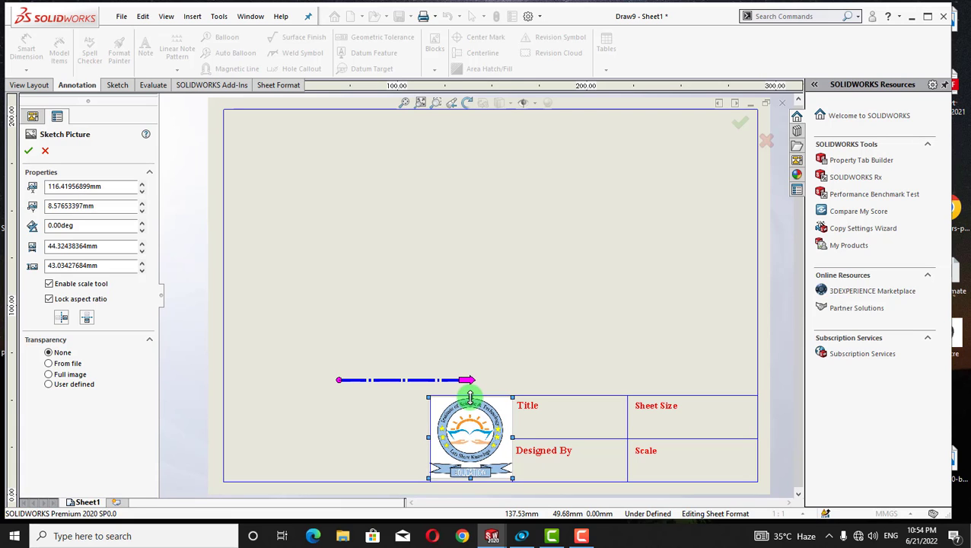
left_click_drag(468, 479, 471, 478)
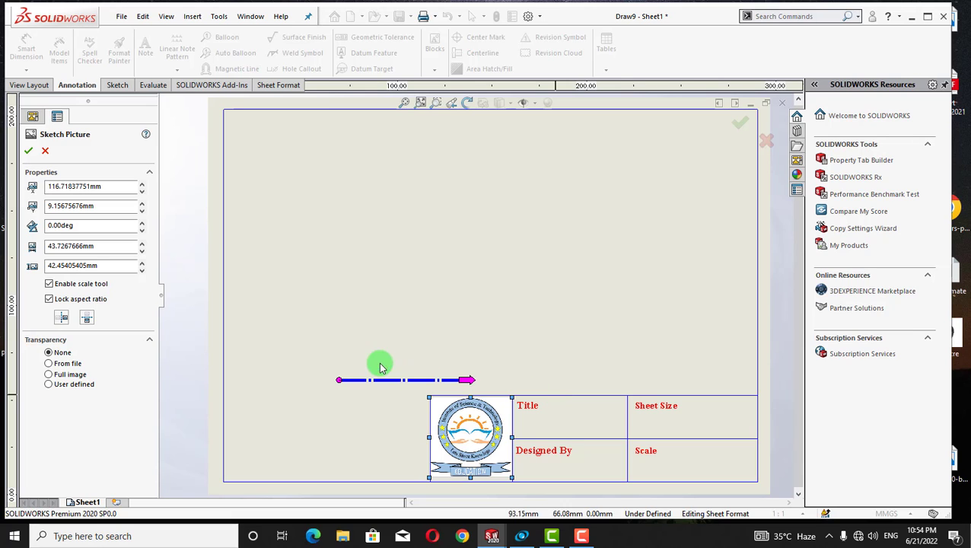
left_click(30, 153)
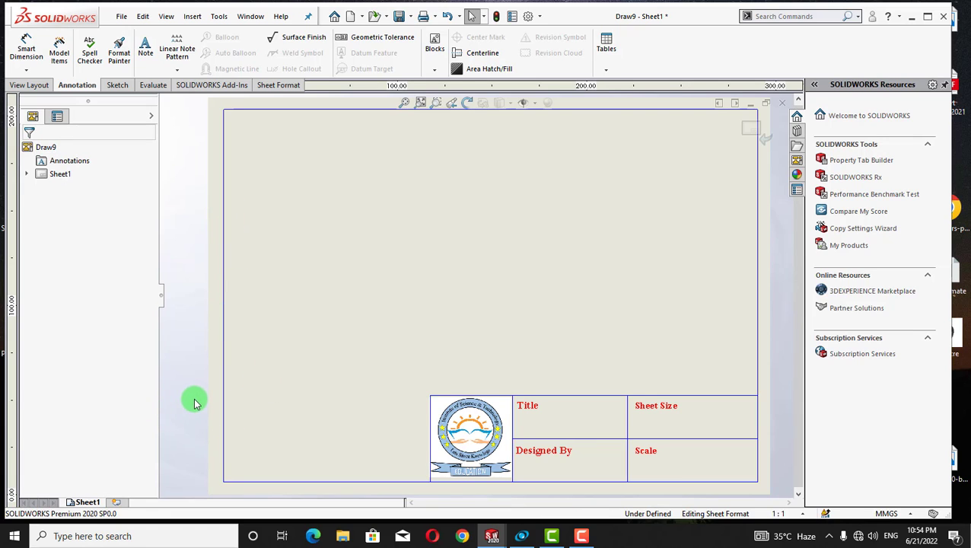
Reposition the "Title" note within its title block cell, level with the "Sheet Size" note, and deselect it
left_click(523, 400)
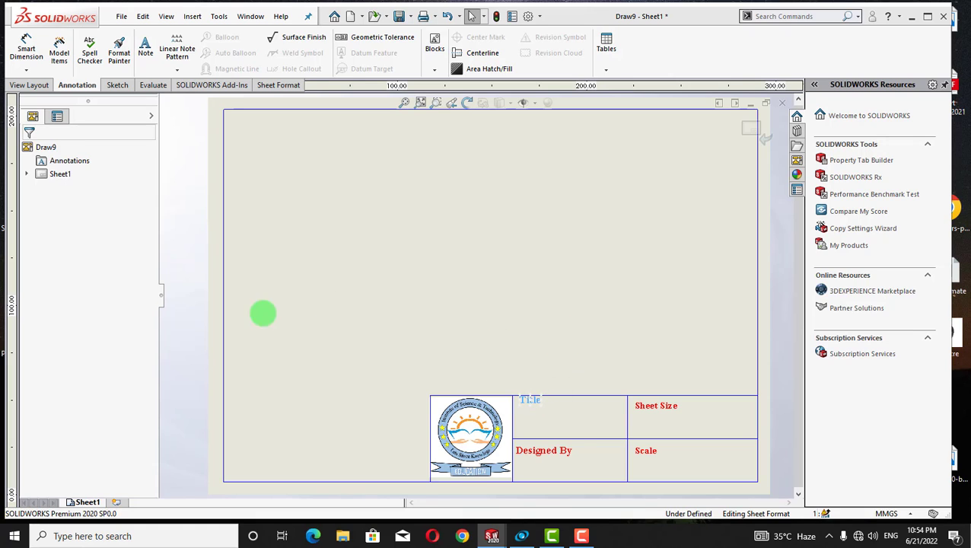
left_click(344, 382)
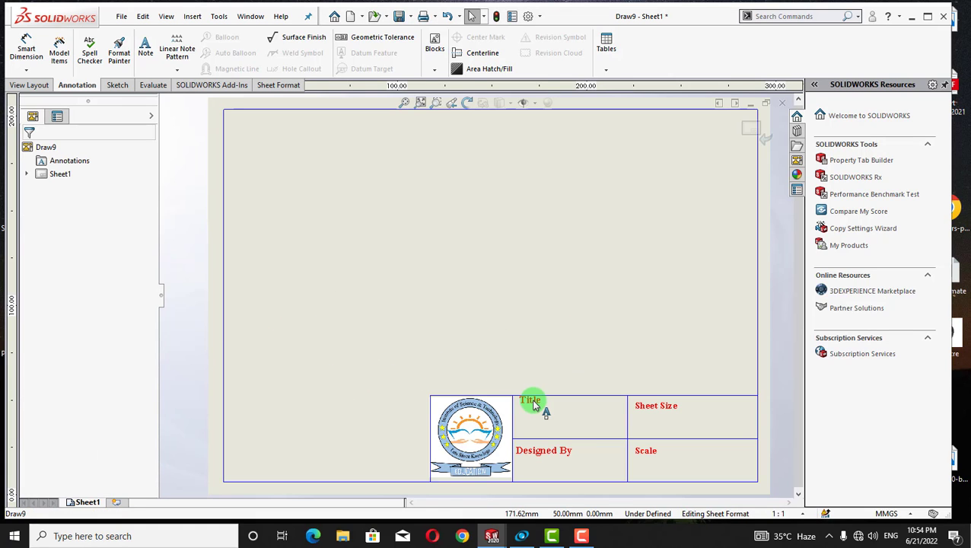
left_click_drag(534, 406, 533, 407)
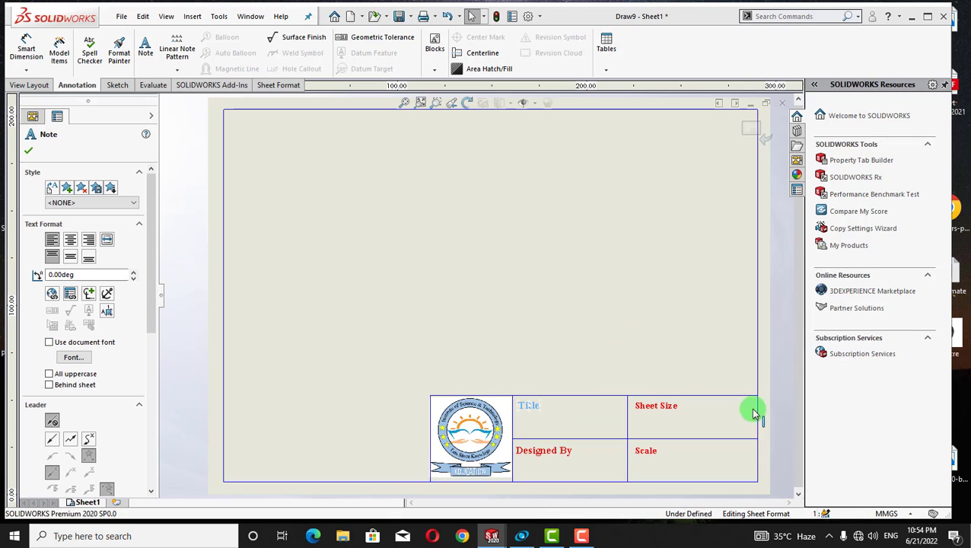
left_click(788, 348)
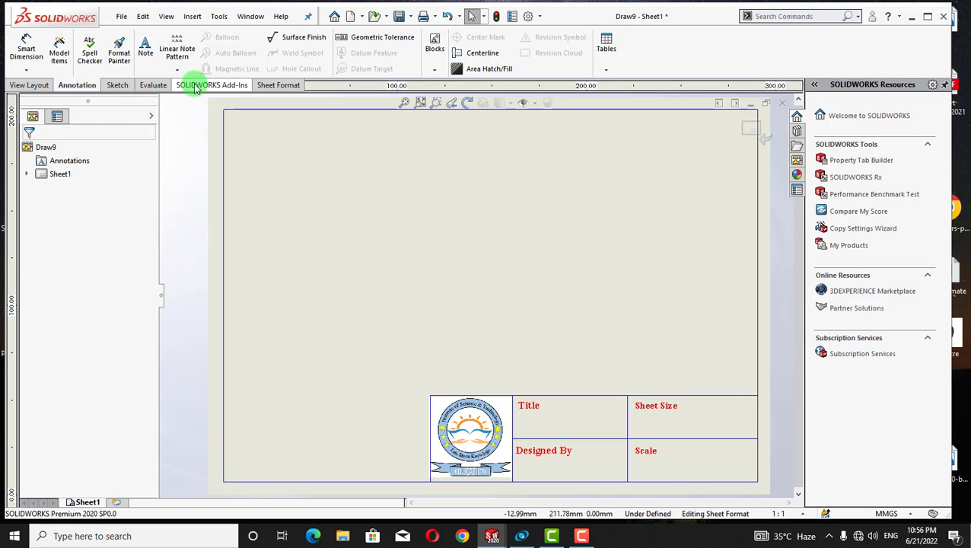
Save the sheet format as "MY Sheet Formate" in the sheetformat folder, using the Sheet Formats (*.slddrt) type
left_click(121, 17)
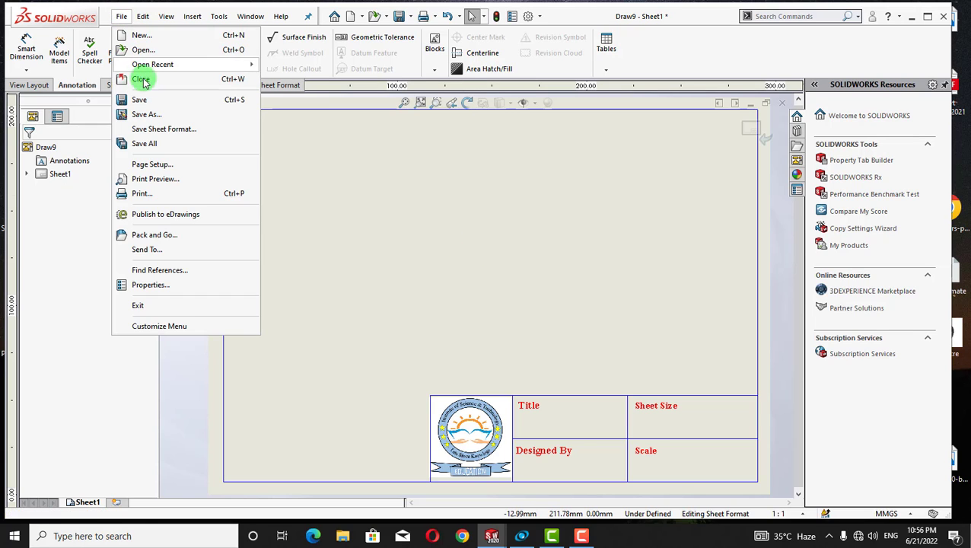
left_click(163, 128)
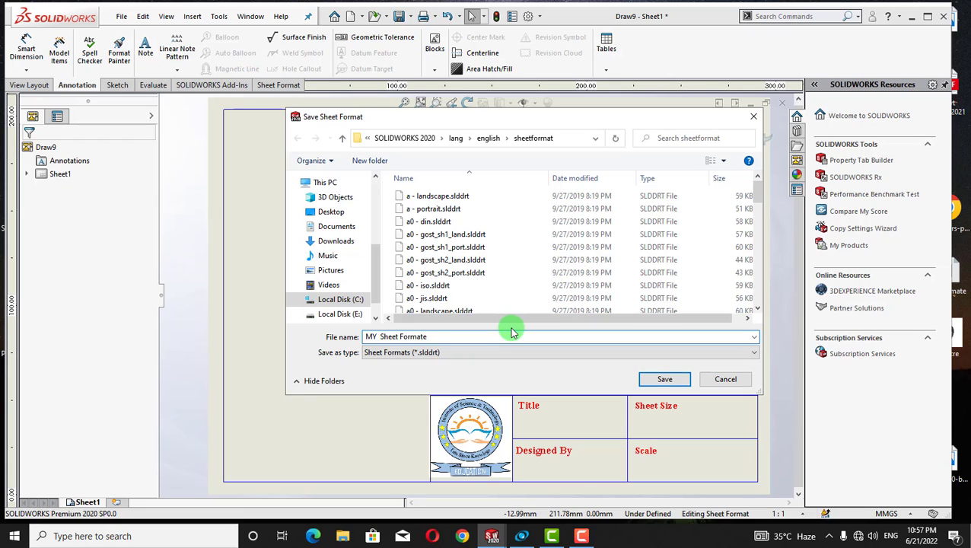
left_click(684, 380)
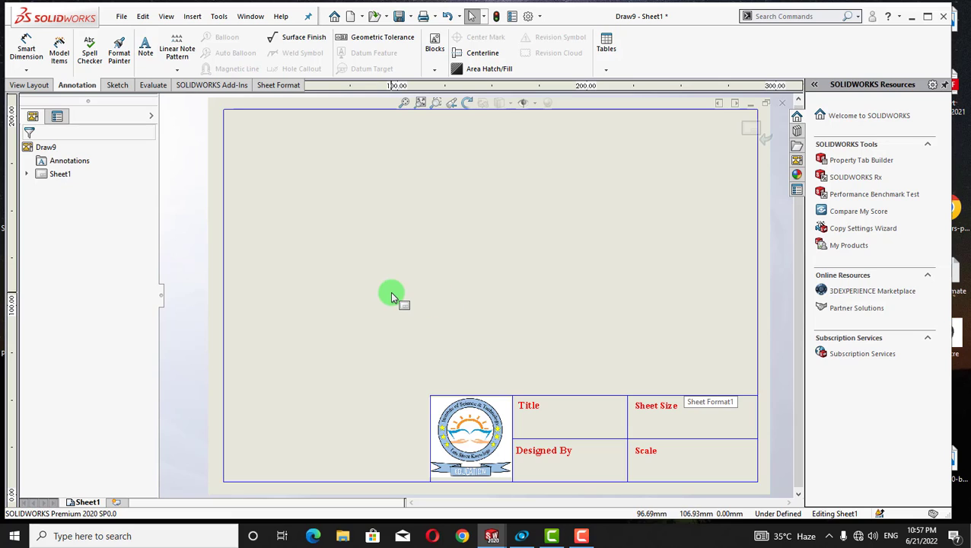